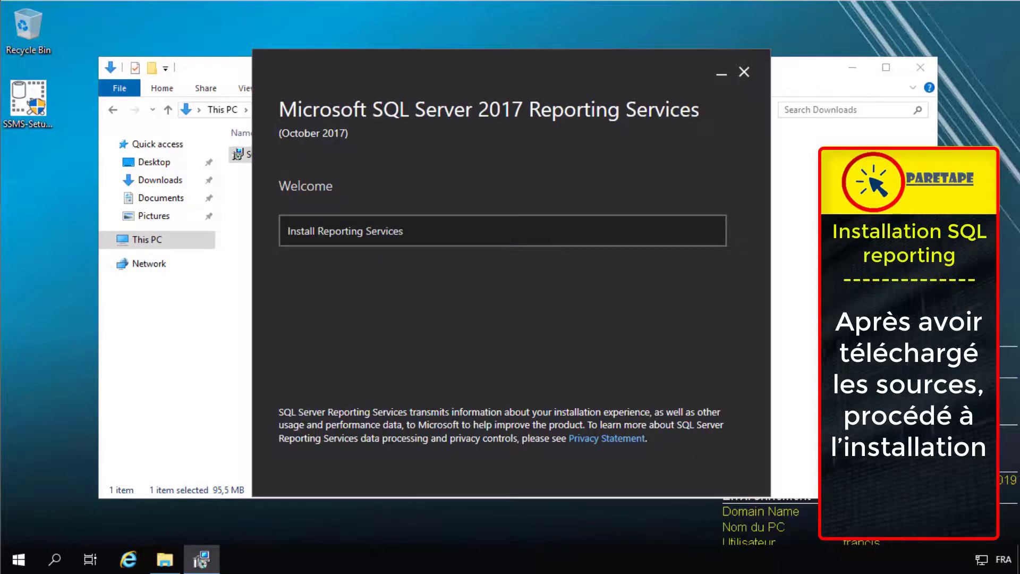
- Start the Reporting Services installation with the free Evaluation edition and accept the license terms
left_click(416, 232)
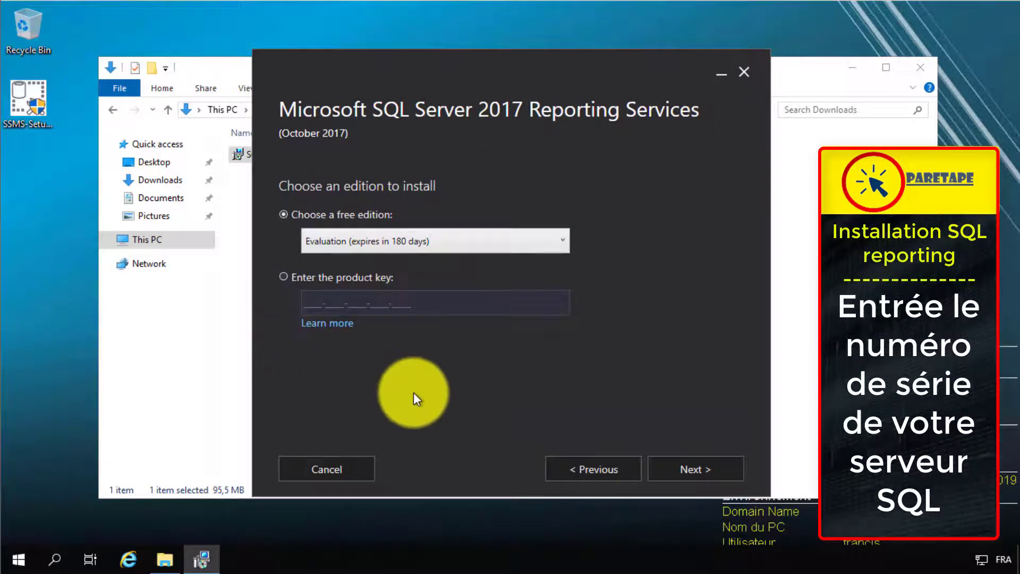
left_click(687, 471)
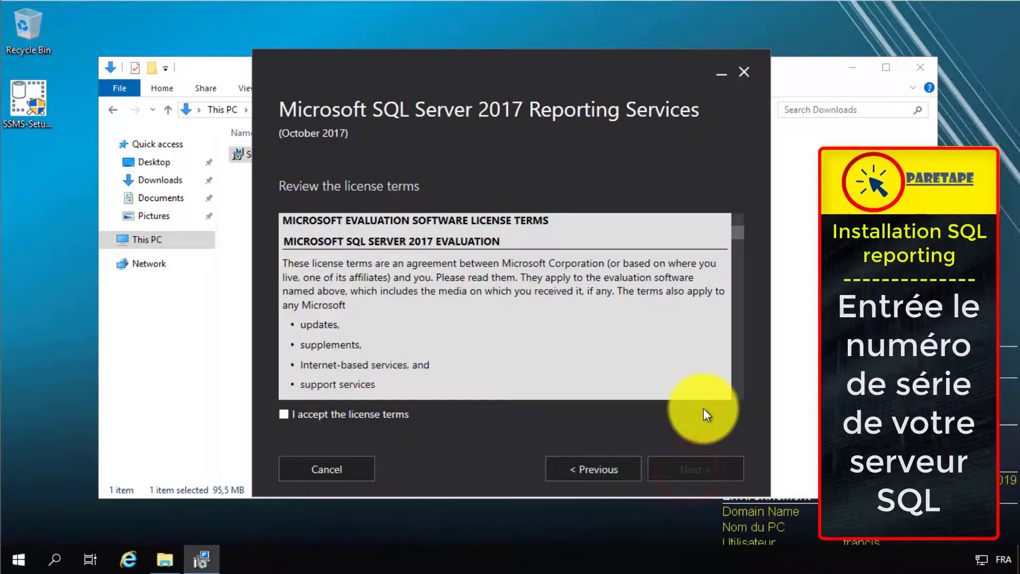
left_click(284, 414)
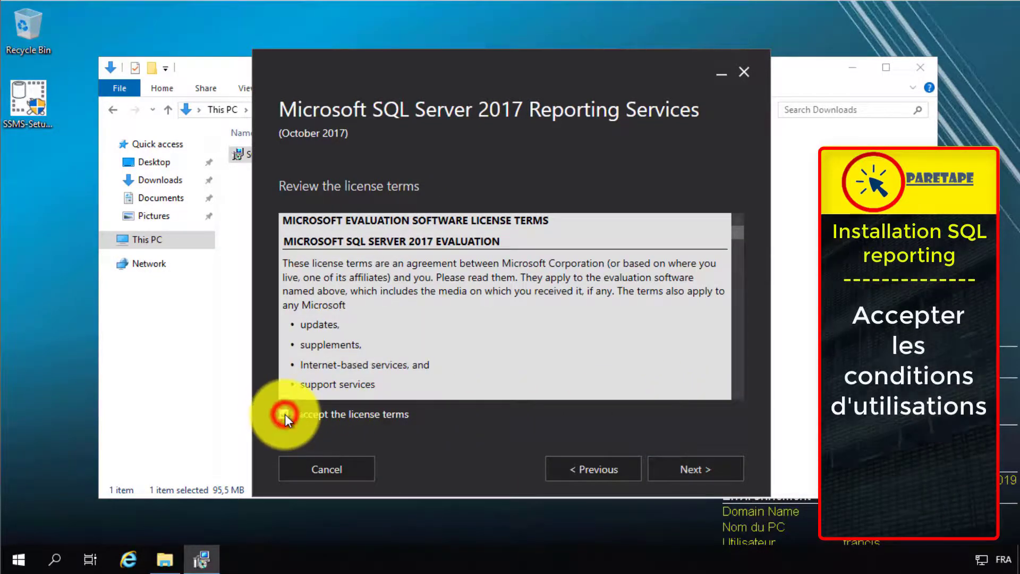
left_click(693, 468)
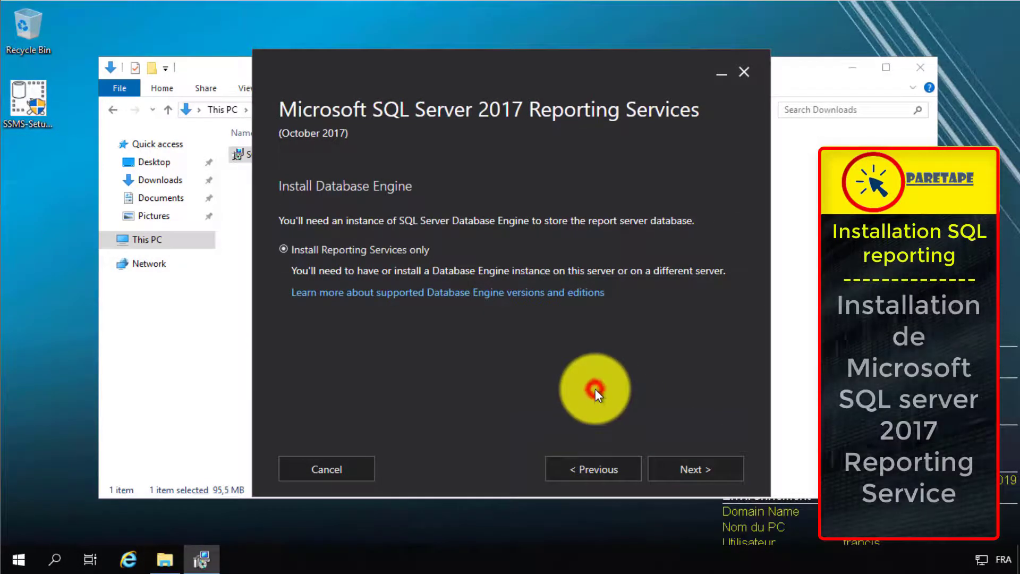
- Install Reporting Services only, in C:\Program Files\Microsoft SQL Server Reporting Services, and allow the installer to make changes to the device
left_click(699, 468)
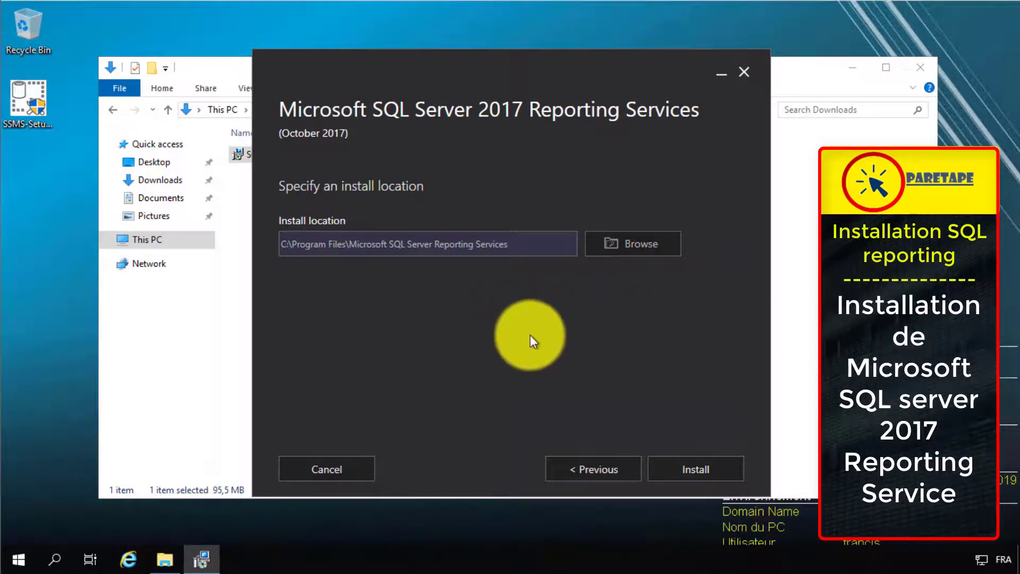
left_click(530, 334)
left_click(692, 467)
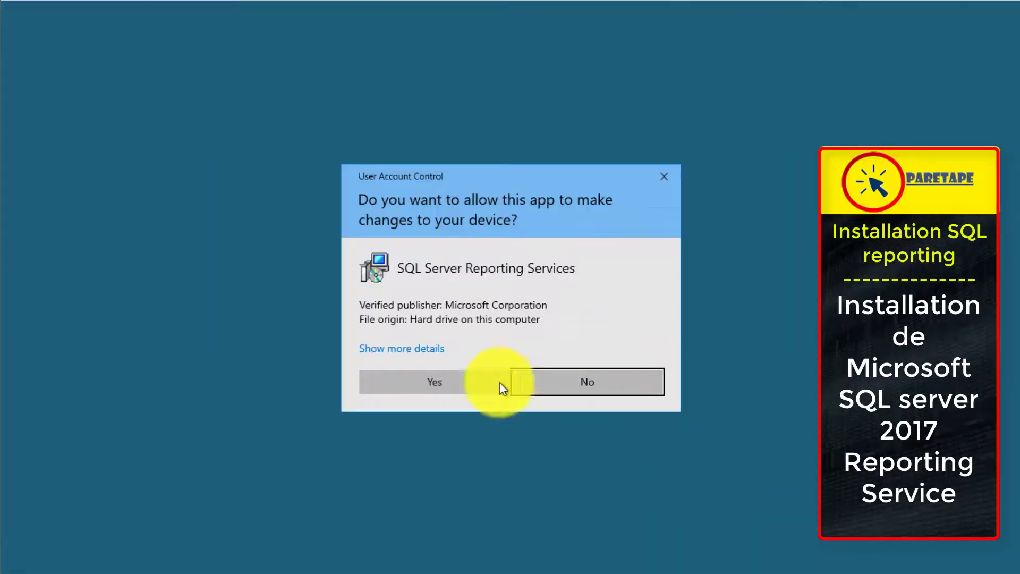
left_click(431, 387)
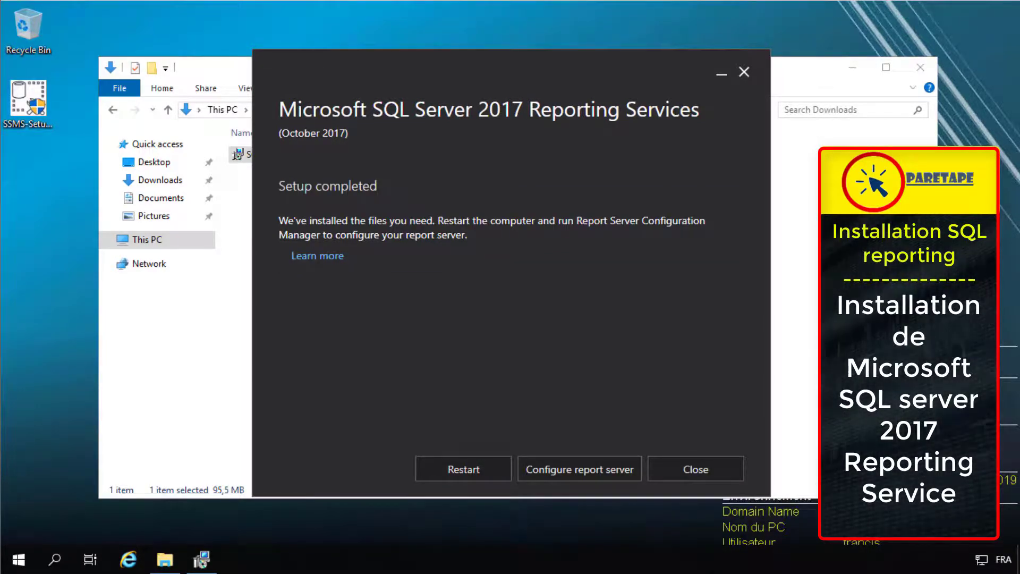
- Restart the server from the completed Reporting Services setup
left_click(558, 438)
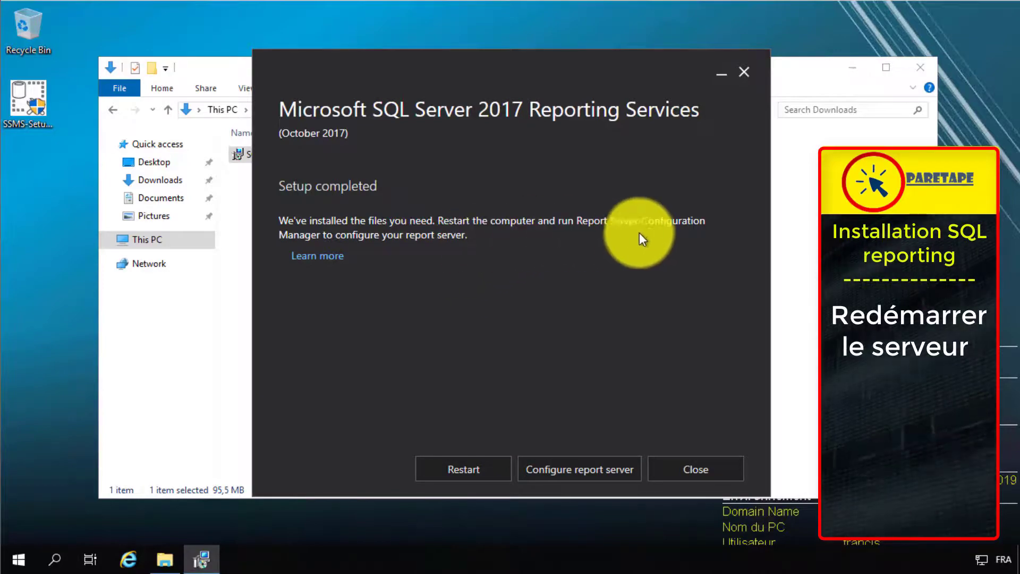
left_click(449, 471)
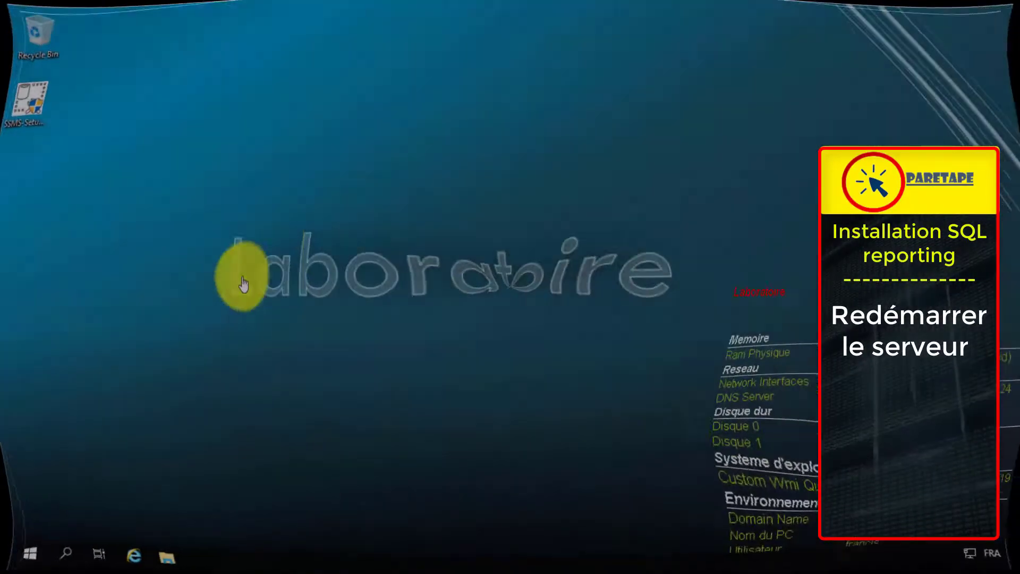
left_click(227, 296)
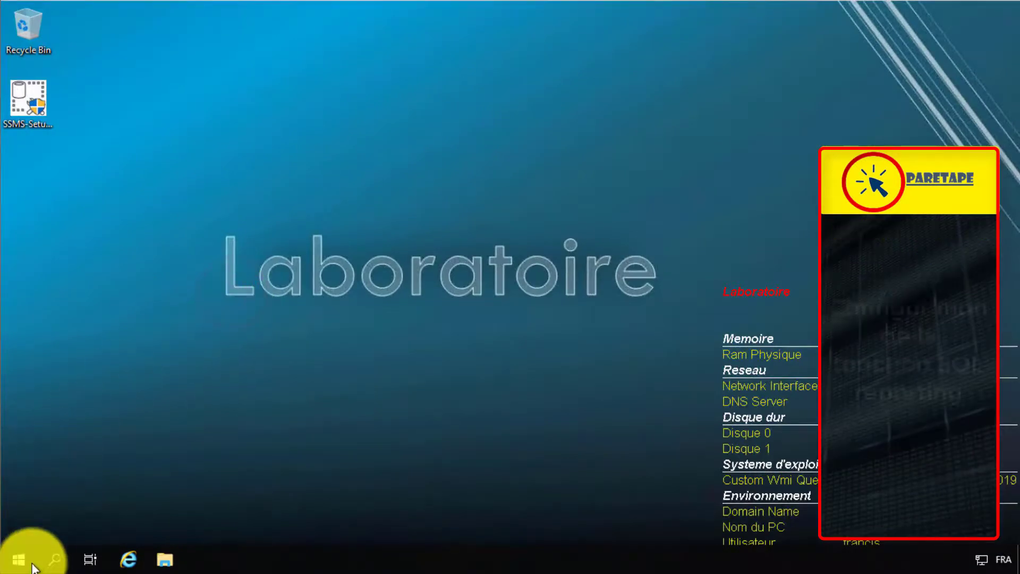
- Launch Report Server Configuration Manager with elevated rights and connect to the SSRS instance on server SQL01
left_click(31, 554)
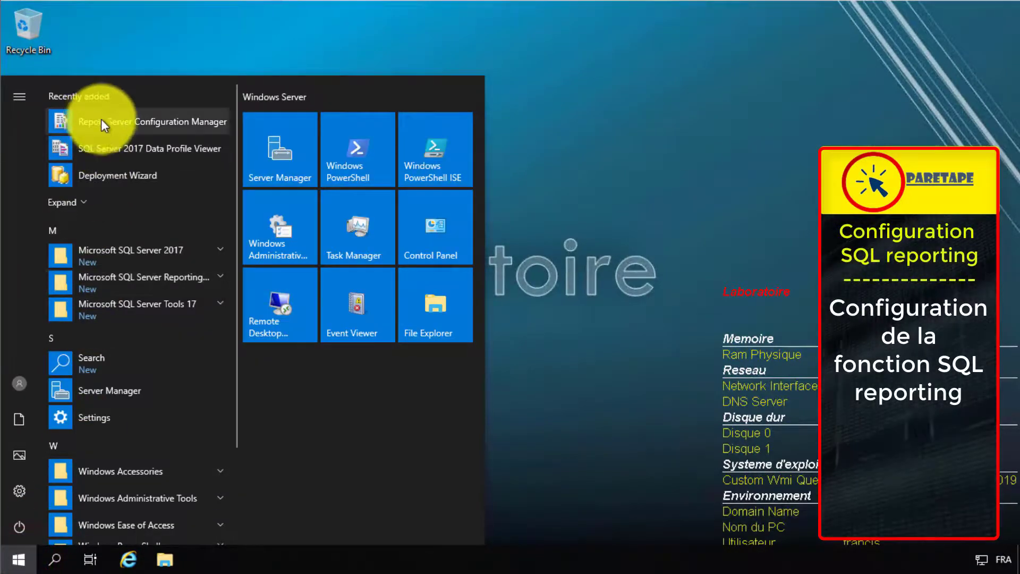
left_click(102, 120)
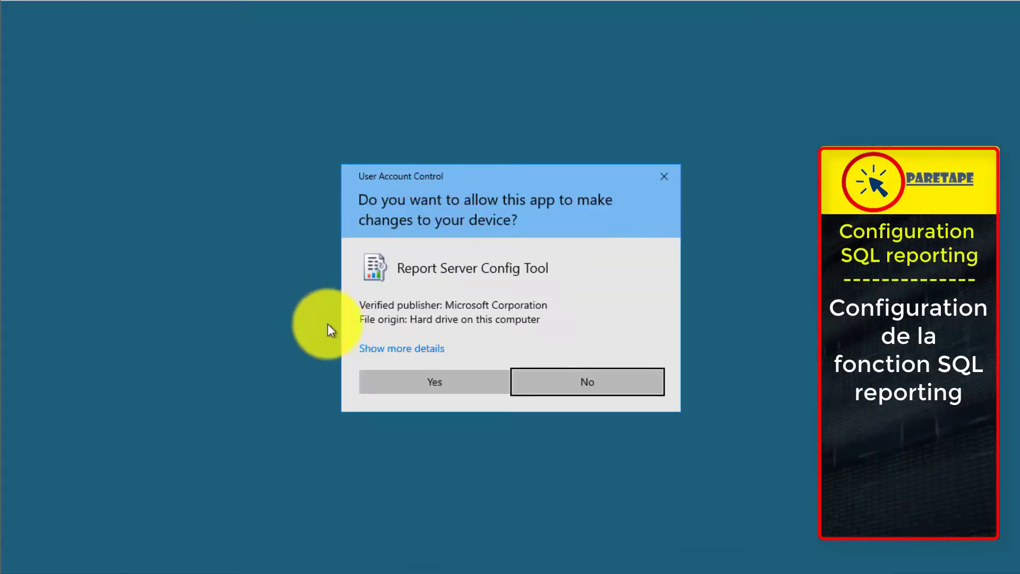
left_click(412, 378)
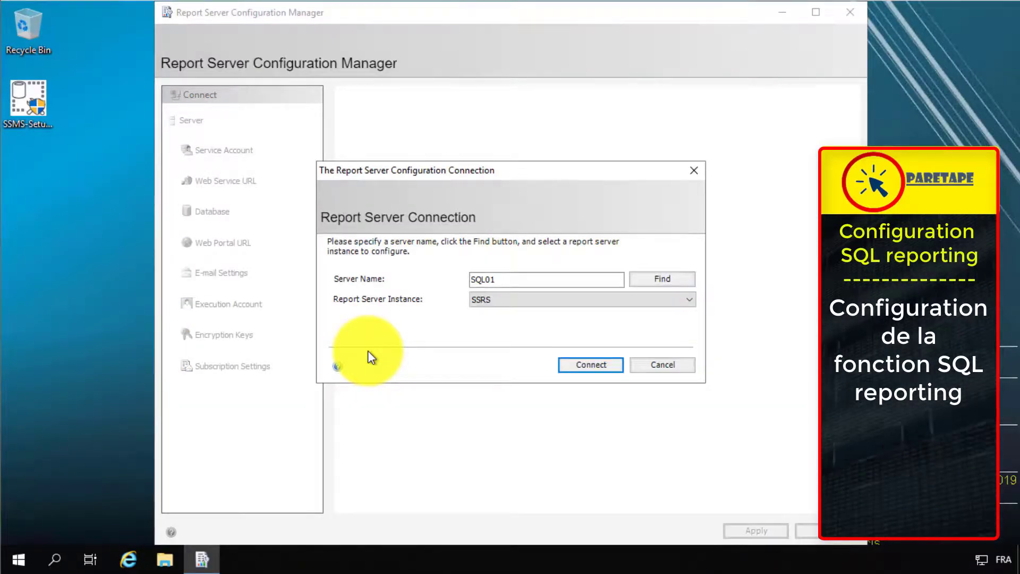
left_click(601, 365)
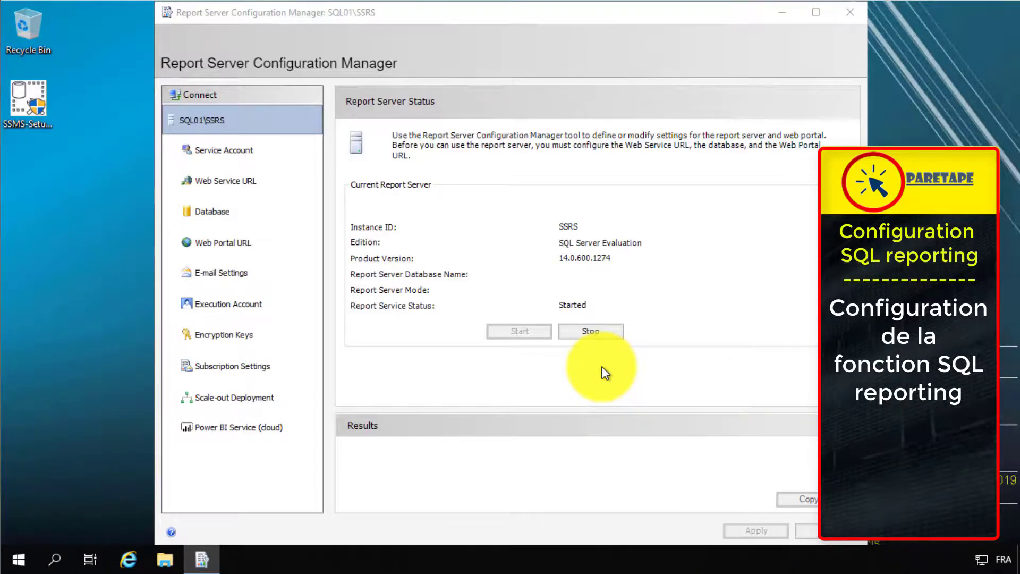
- Set the report server service account to paretape\svc_SQL, enter the account password and apply the change
left_click(218, 154)
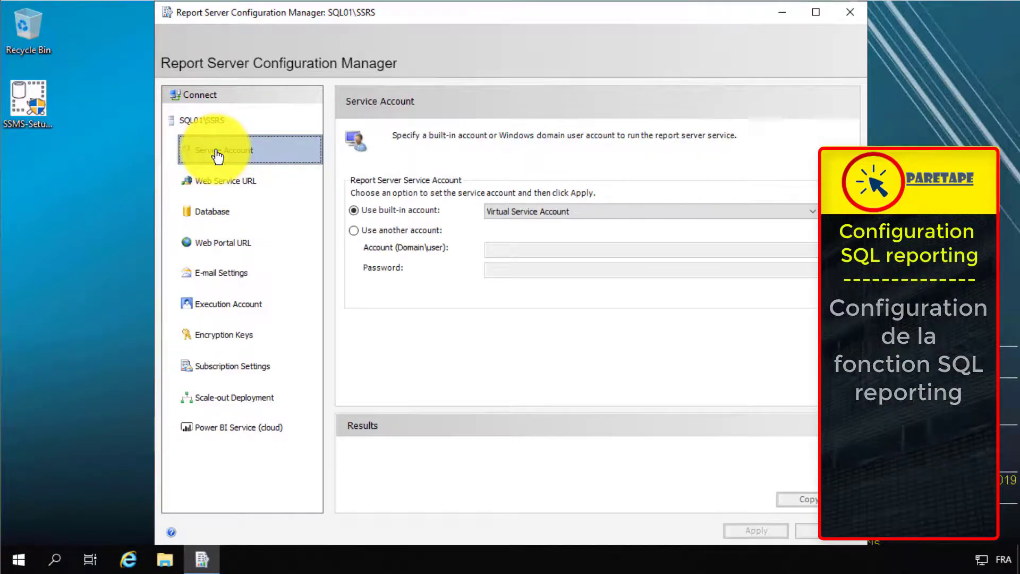
left_click(390, 231)
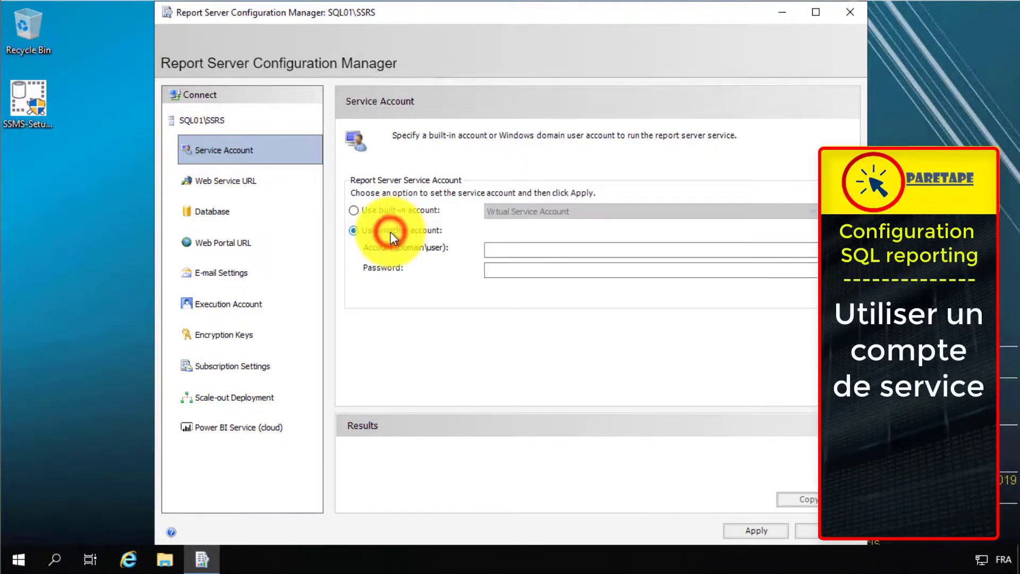
left_click(511, 251)
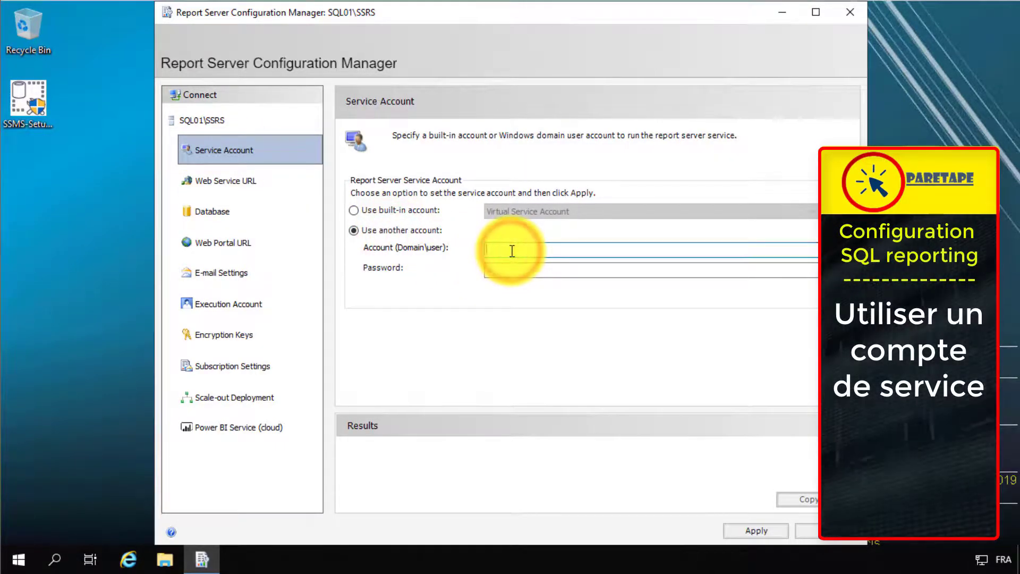
type("paretape\\svc_SQL")
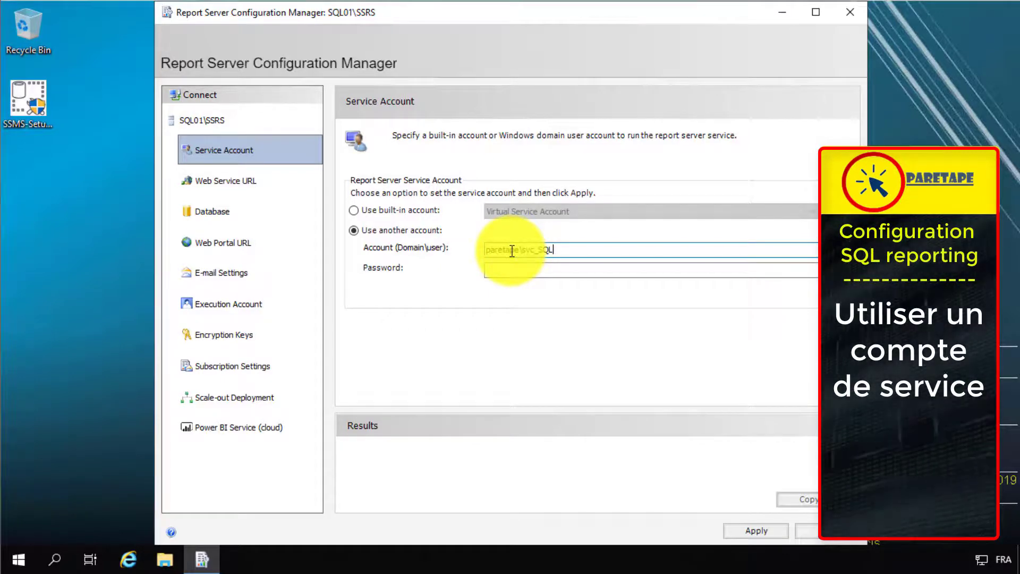
left_click(512, 270)
type("*")
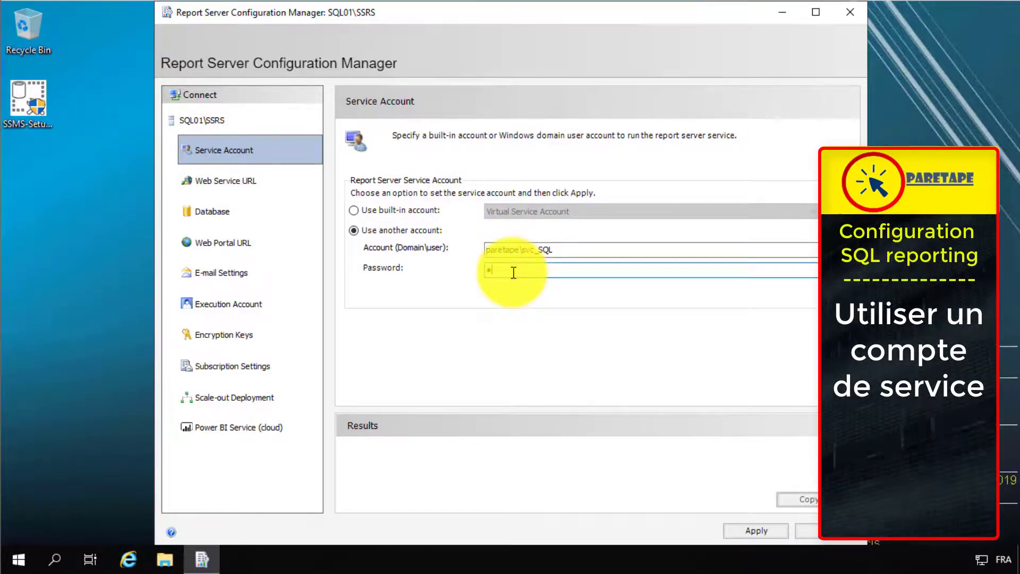
type("**")
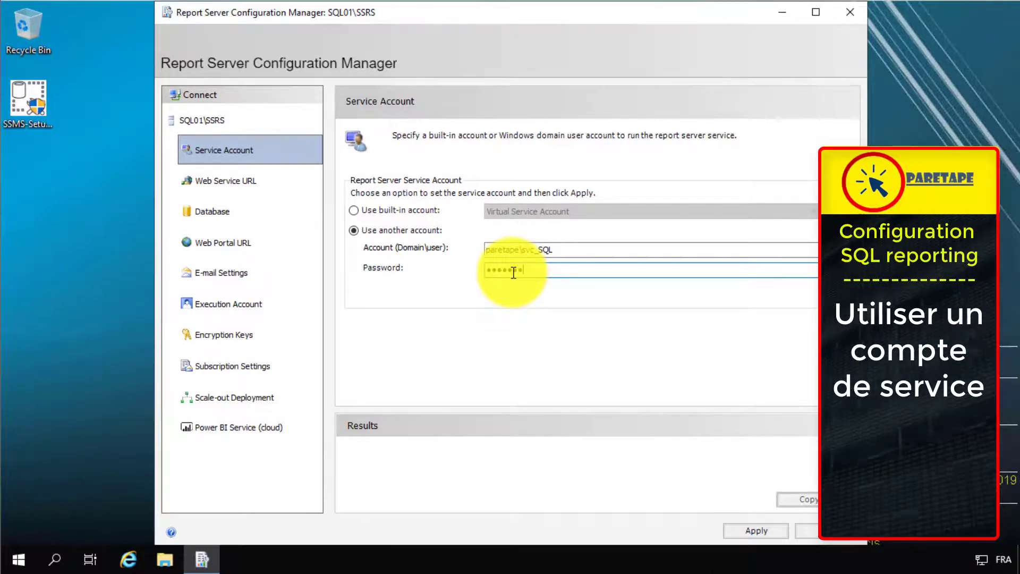
left_click(751, 533)
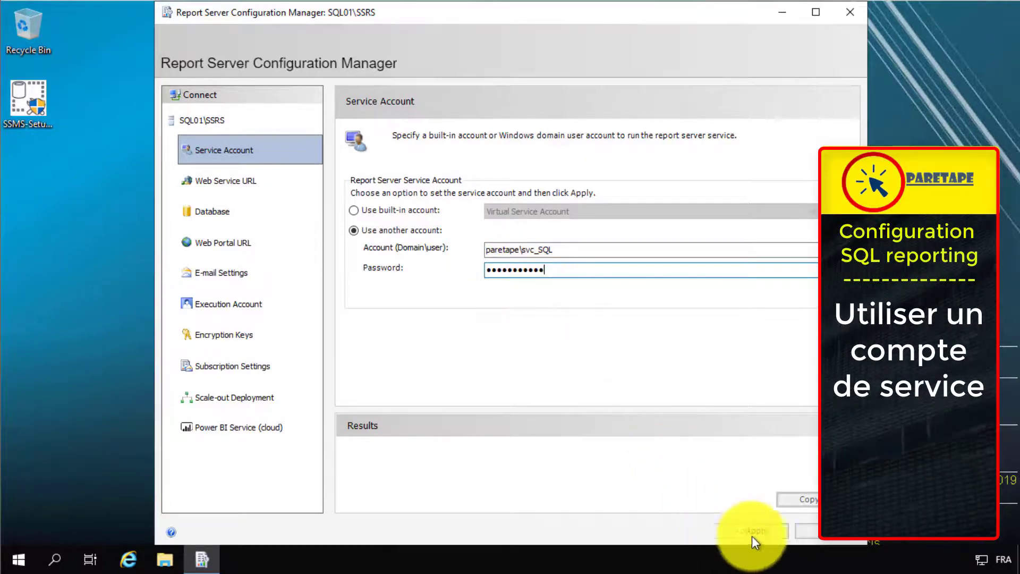
left_click(765, 530)
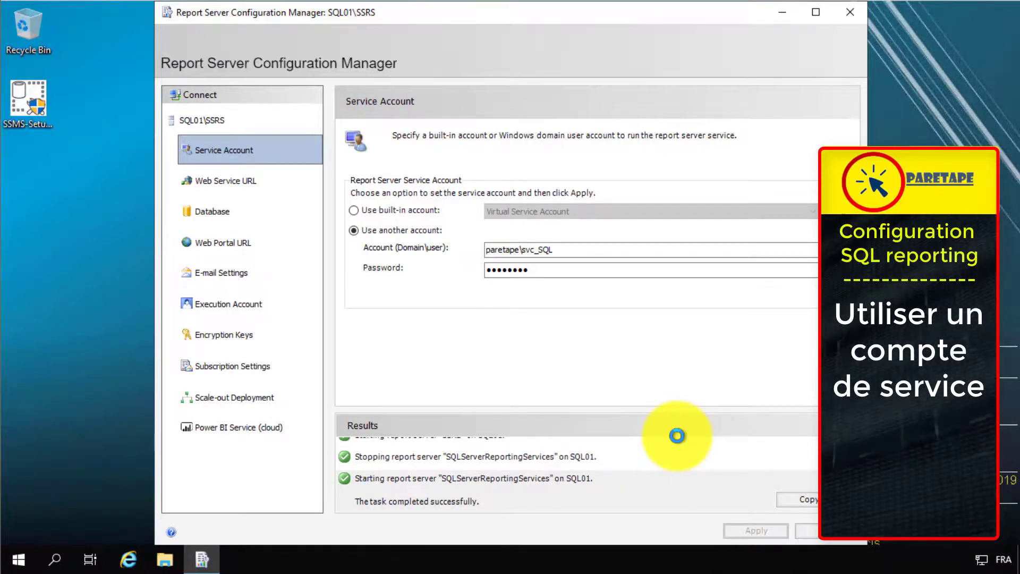
- Begin creating a new report server database on SQL01 with current-user integrated security, and test the server connection
left_click(212, 211)
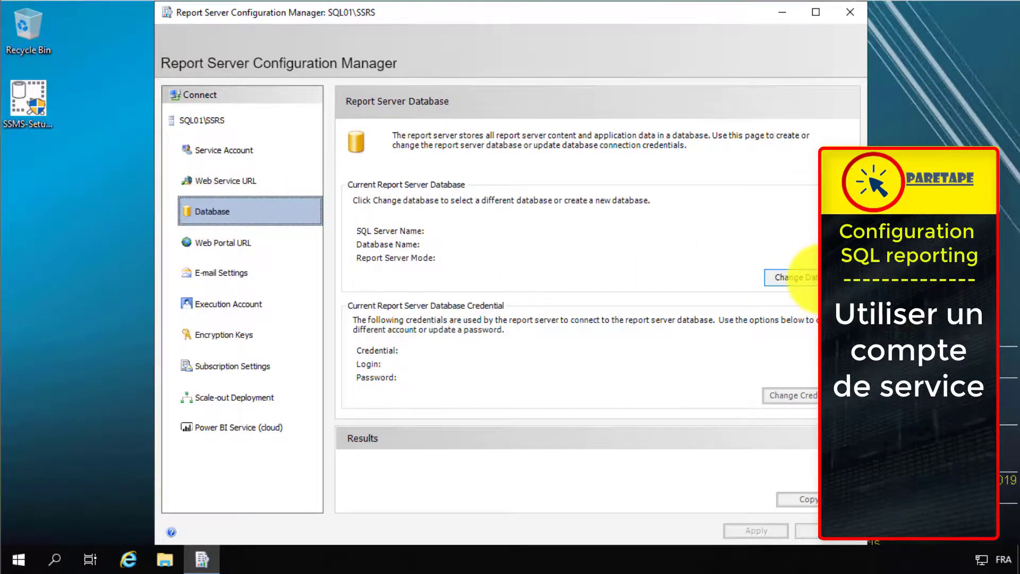
left_click(807, 278)
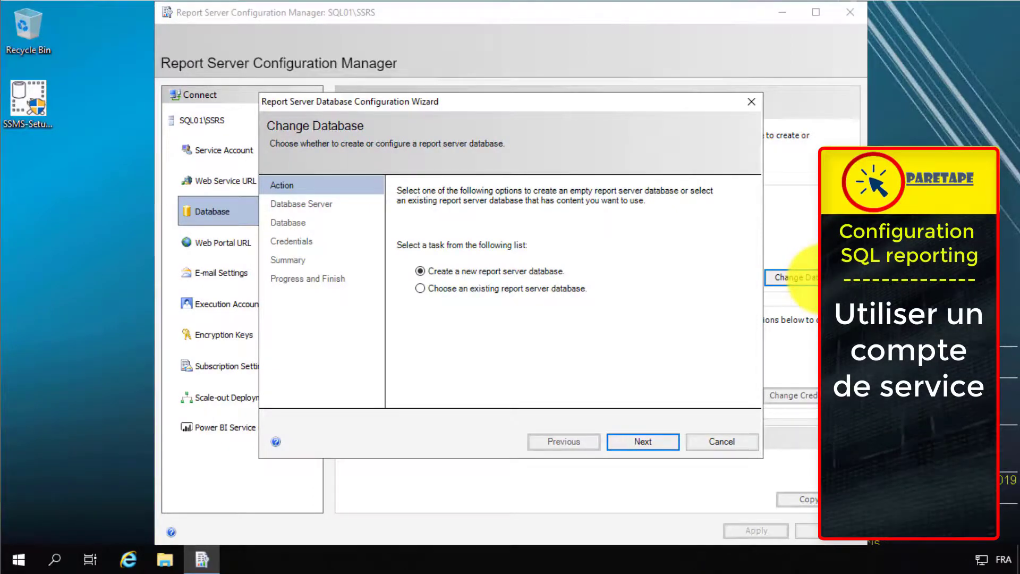
left_click(636, 441)
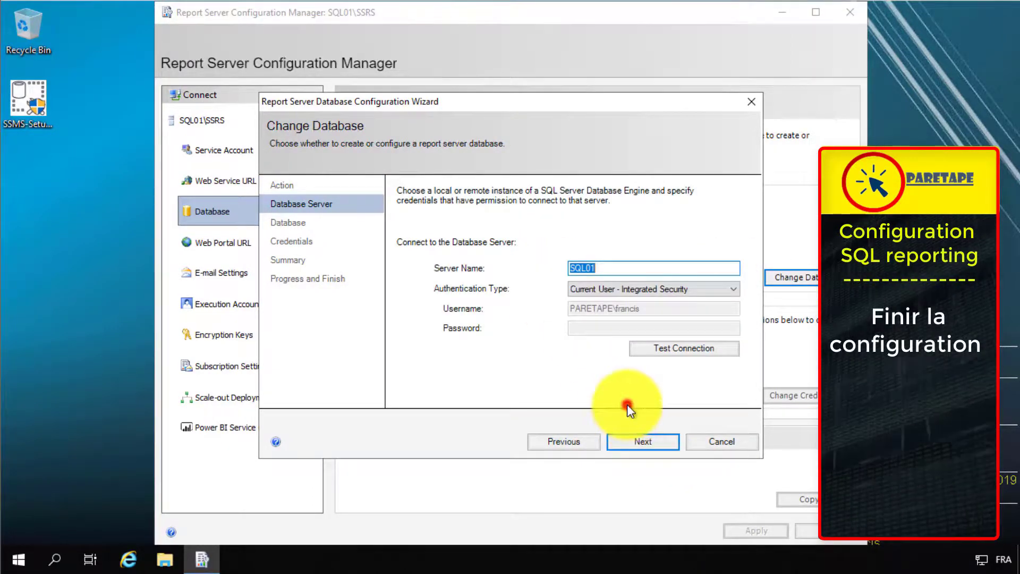
left_click(680, 351)
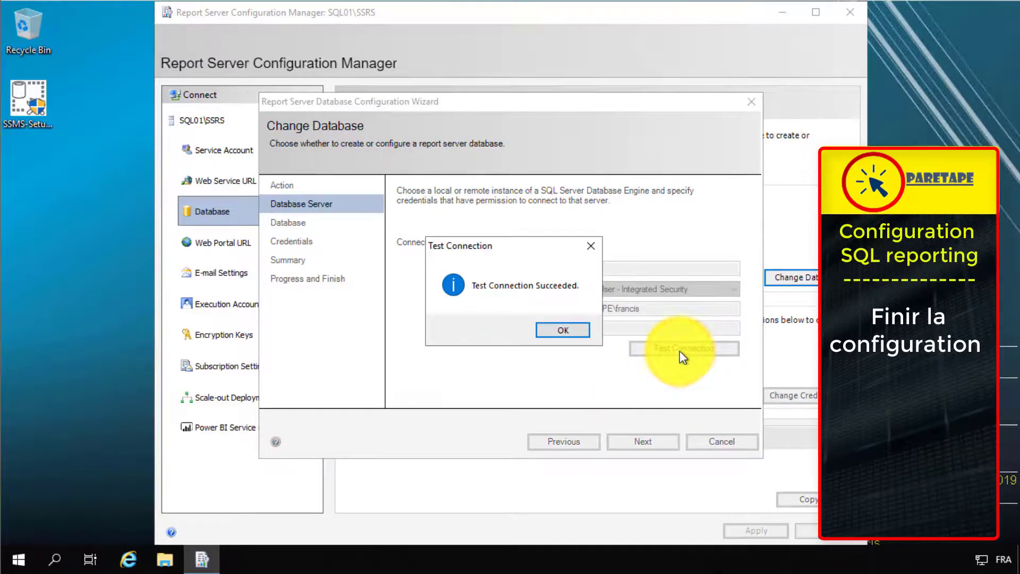
left_click(566, 332)
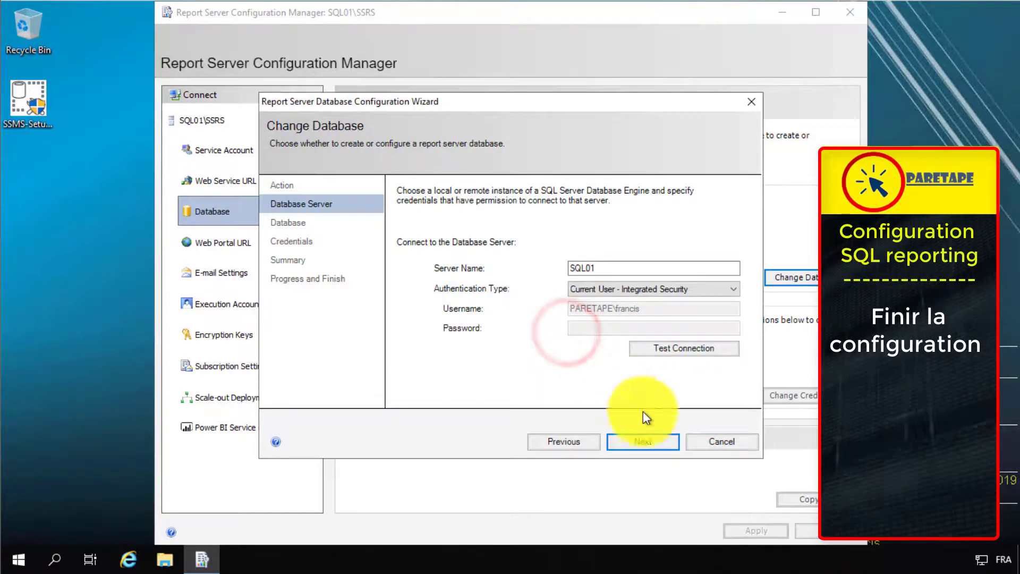
left_click(649, 440)
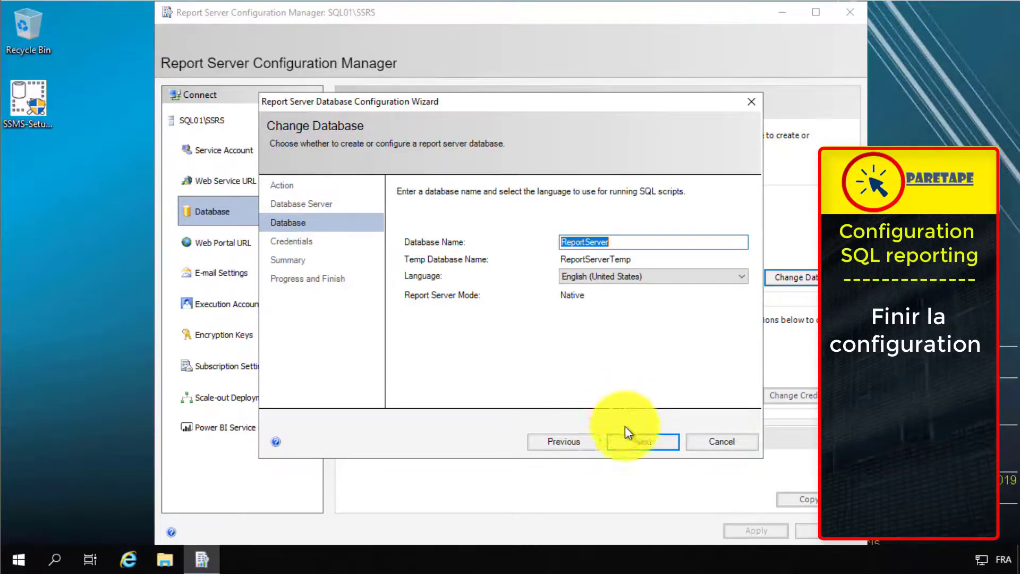
- Create the ReportServer database with English (United States) as language and Service Credentials as authentication, and finish the database configuration
left_click(646, 447)
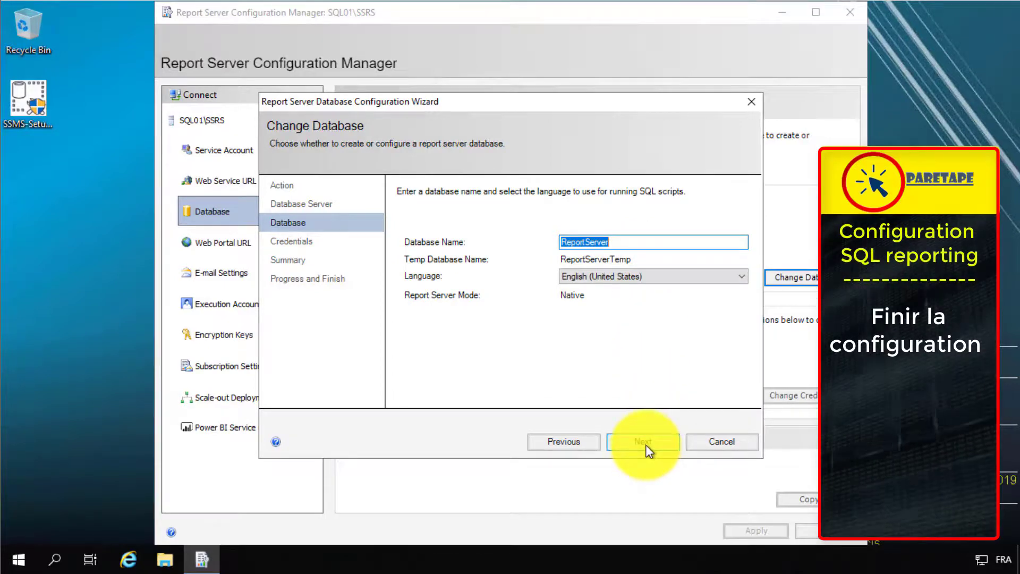
left_click(646, 446)
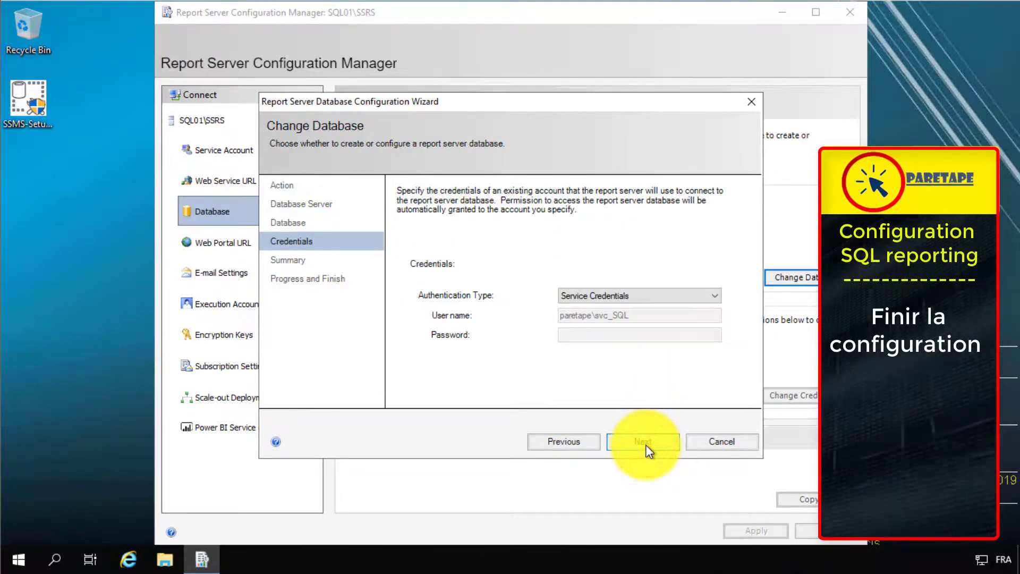
left_click(645, 440)
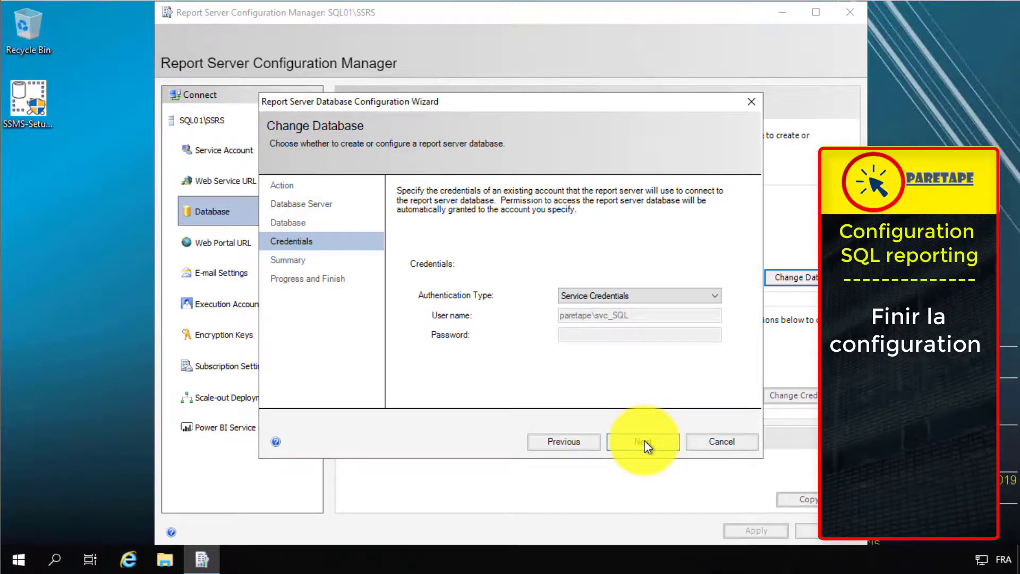
left_click(644, 442)
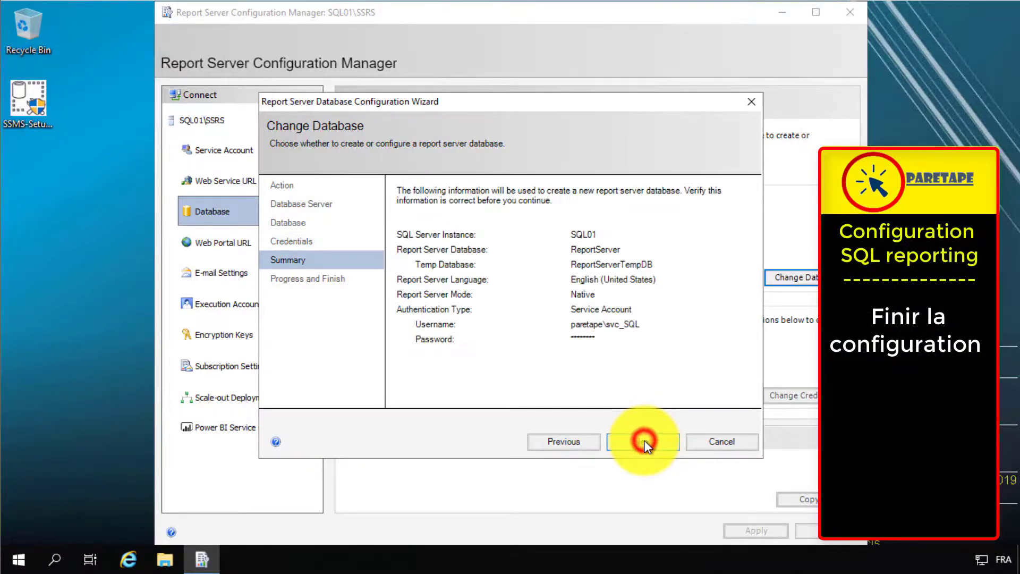
left_click(644, 441)
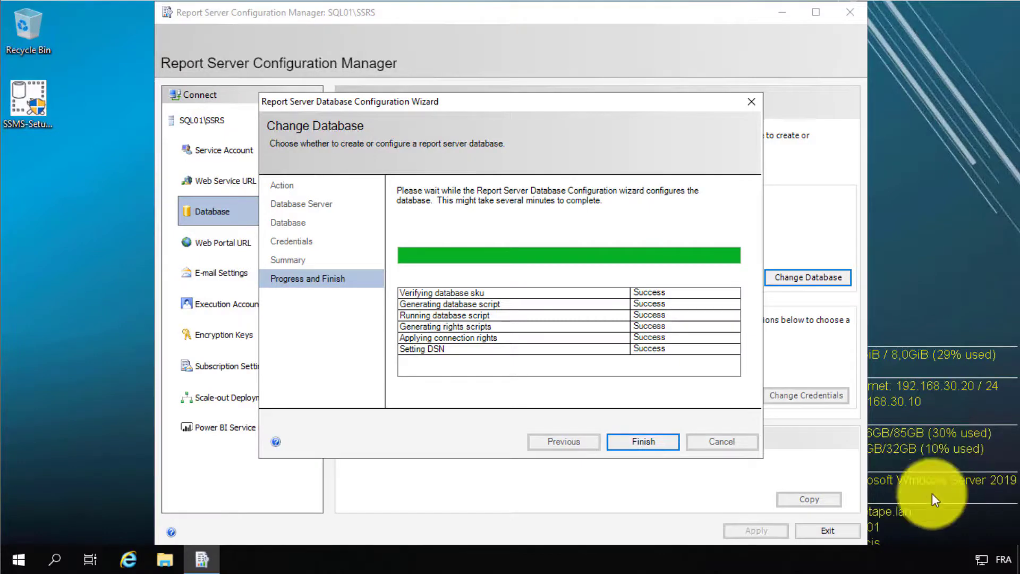
left_click(636, 438)
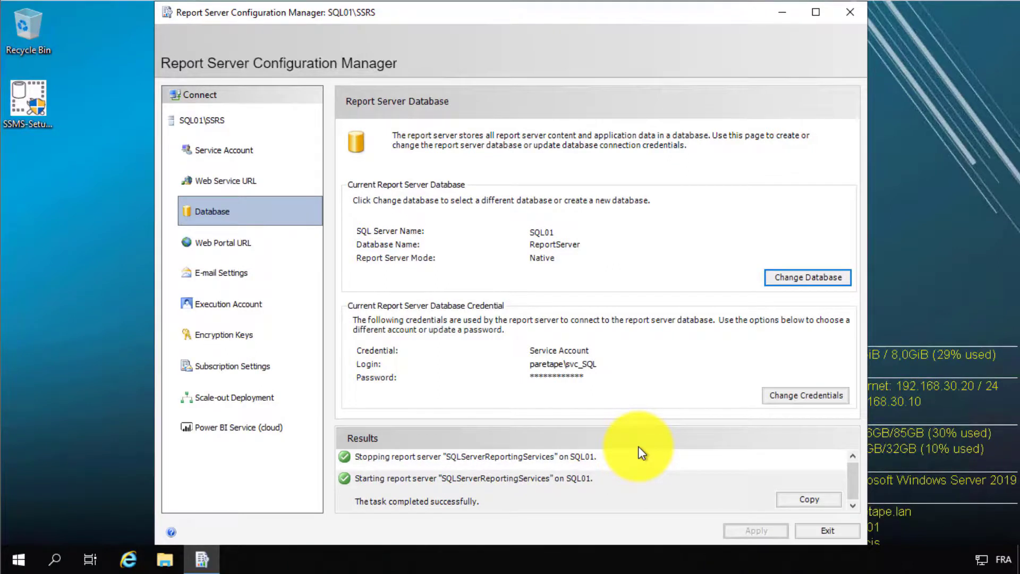
left_click(243, 181)
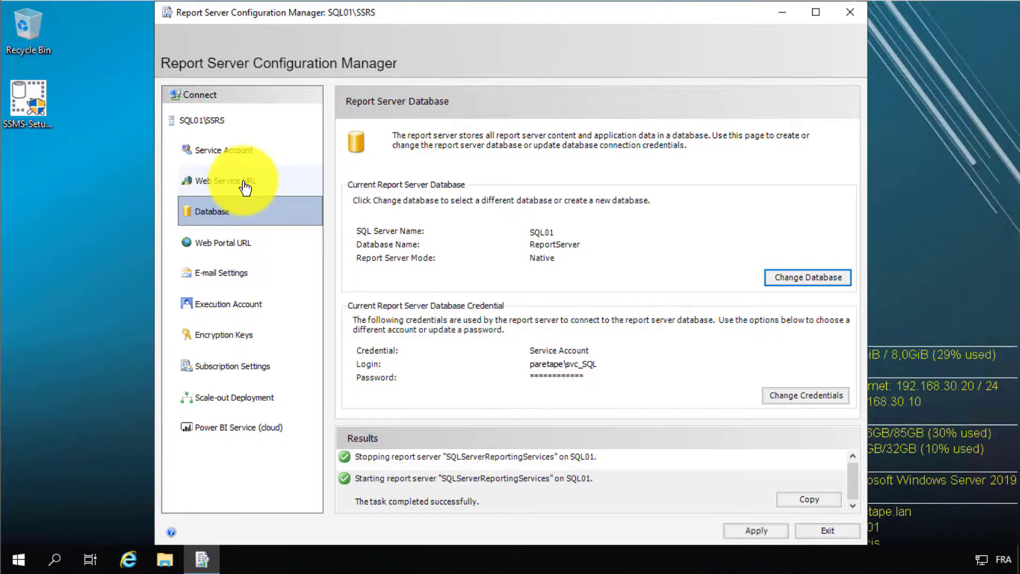
left_click(245, 186)
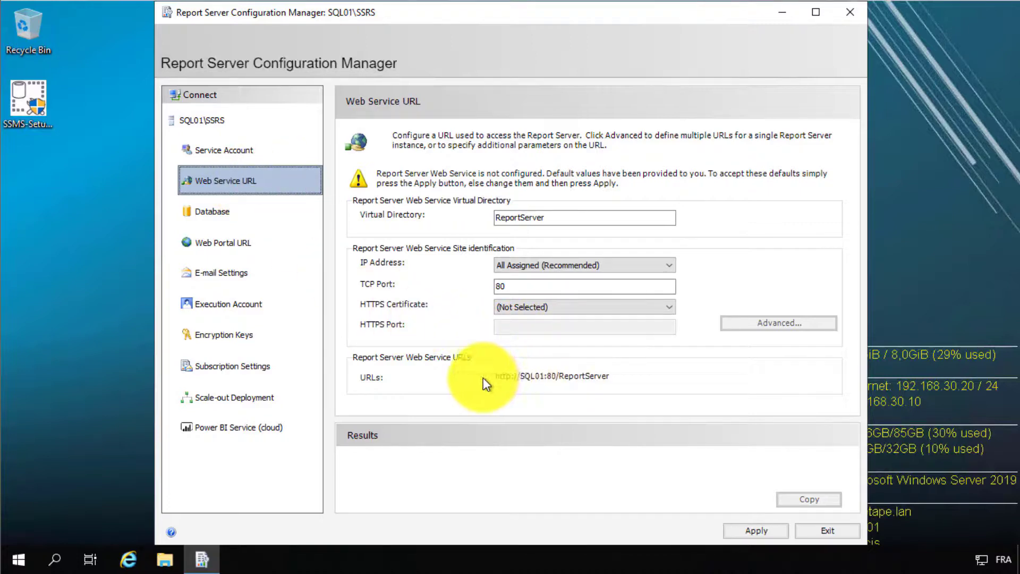
left_click(601, 378)
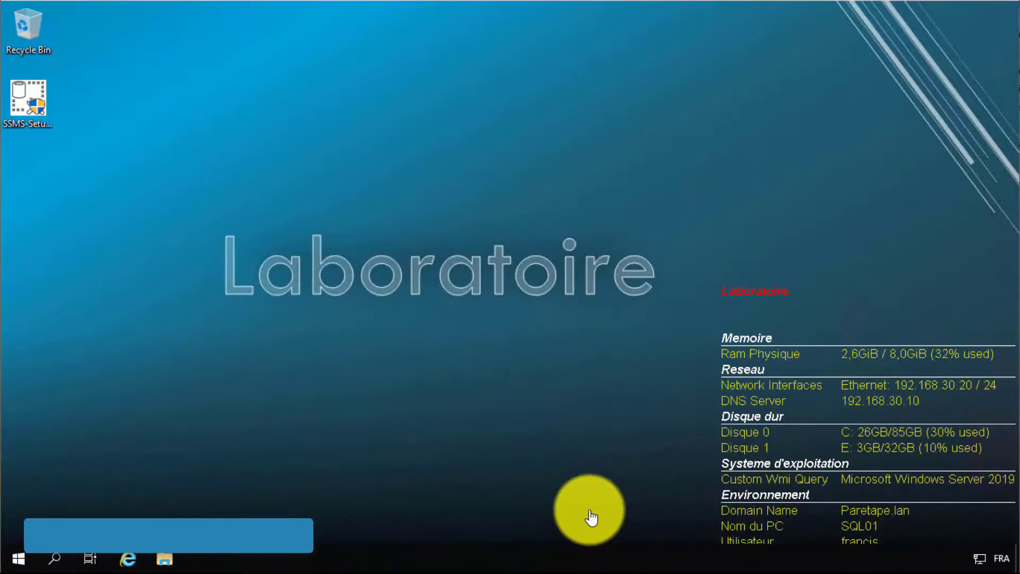
- Switch to File Explorer and browse to the network share \\scom01\e$
left_click(170, 566)
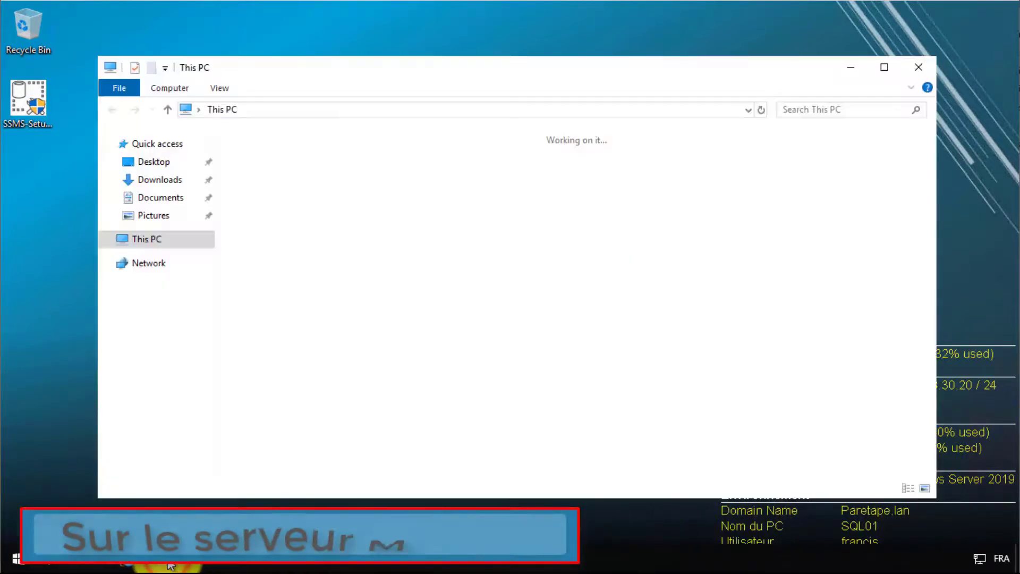
left_click(310, 110)
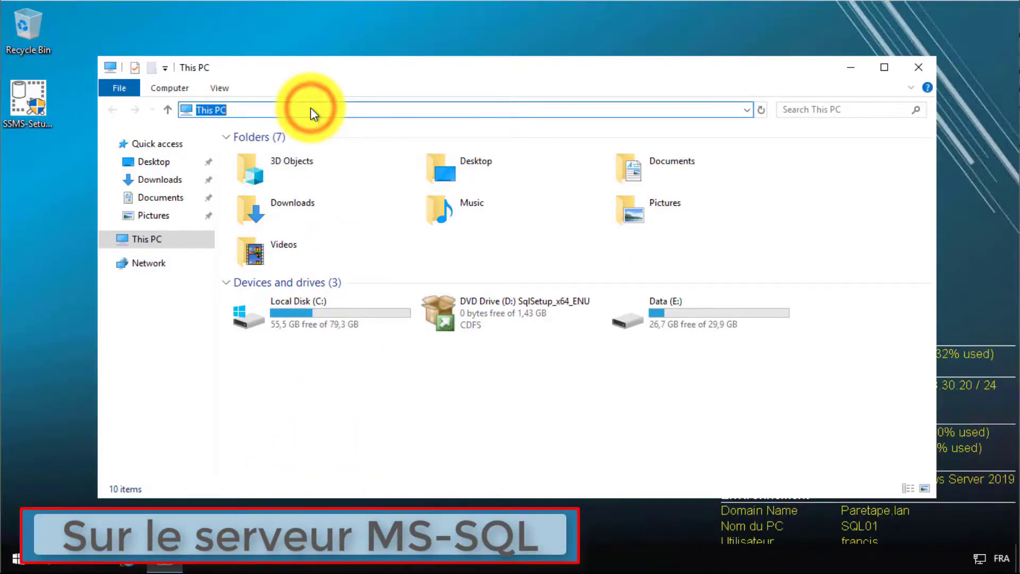
type("\\\\")
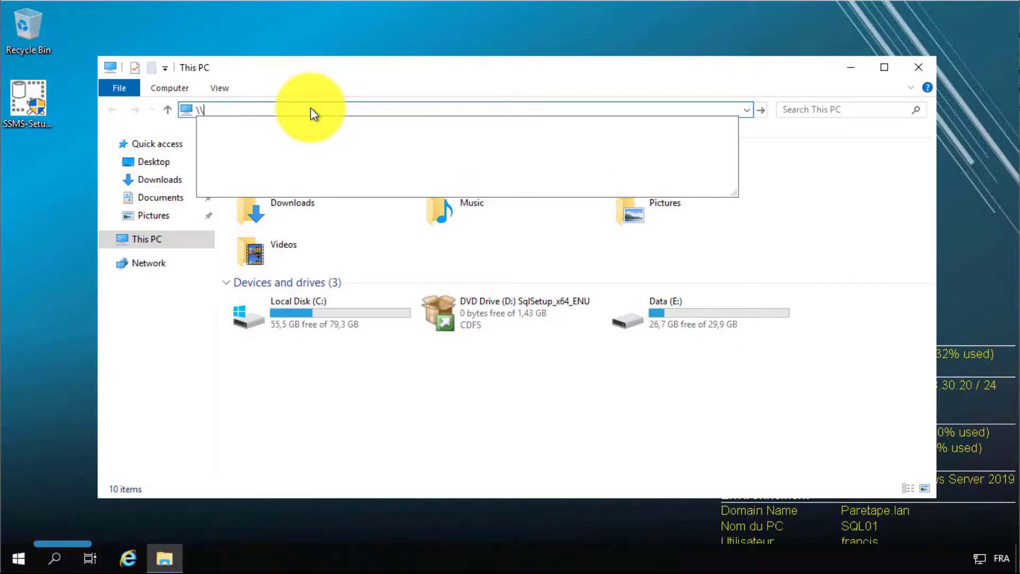
type("scom01\\")
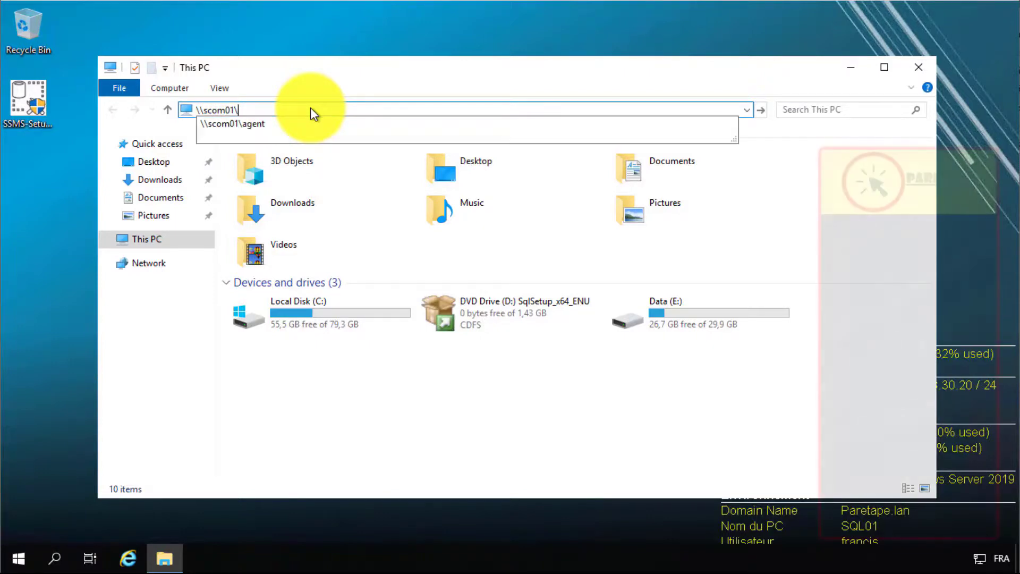
type("e$")
key("Return")
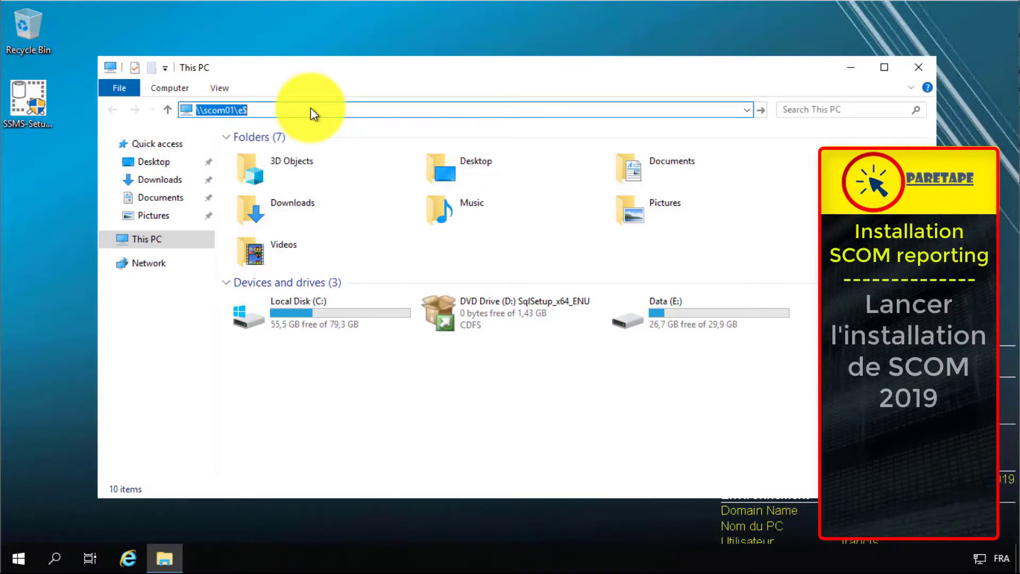
left_click_drag(376, 68, 307, 28)
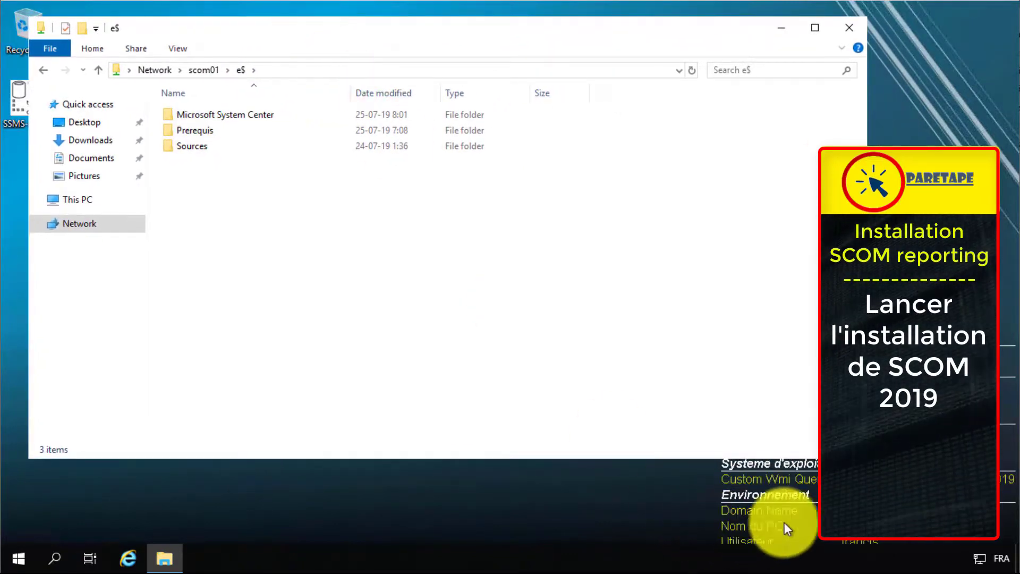
- Run Setup.exe from the Sources folder with elevated rights and start the System Center 2019 Operations Manager installation
left_click(193, 150)
double_click(193, 150)
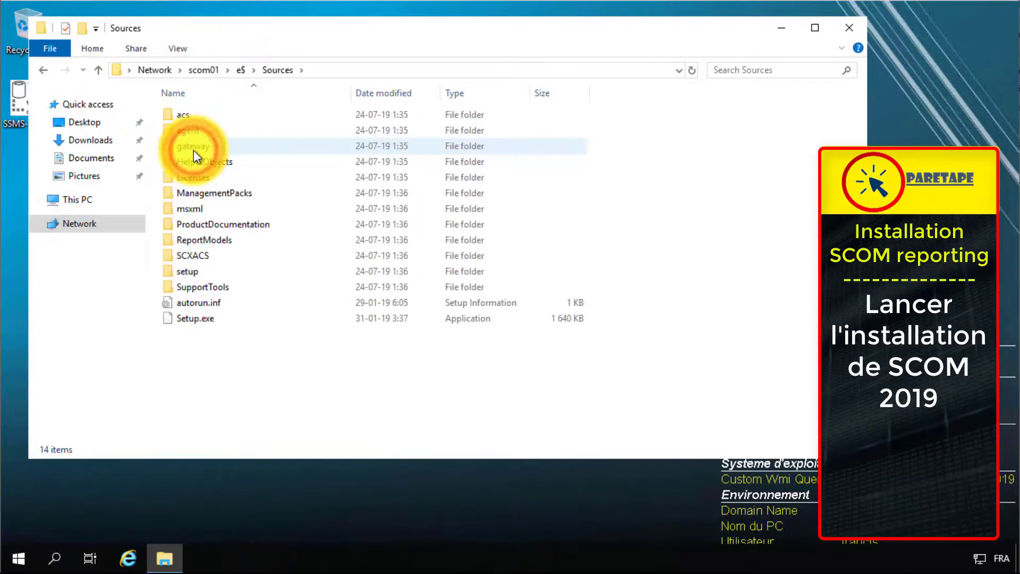
left_click(193, 317)
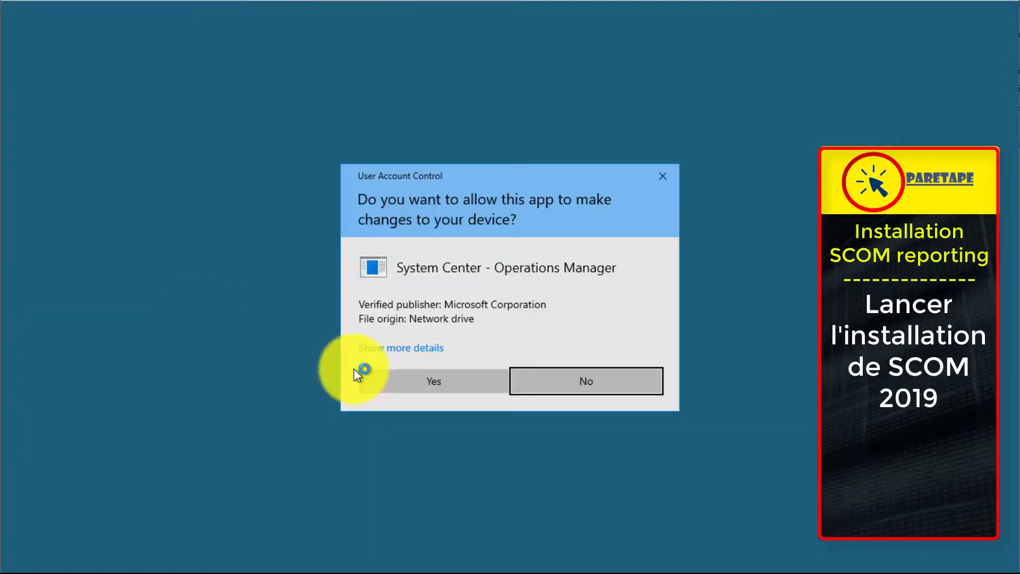
left_click(455, 382)
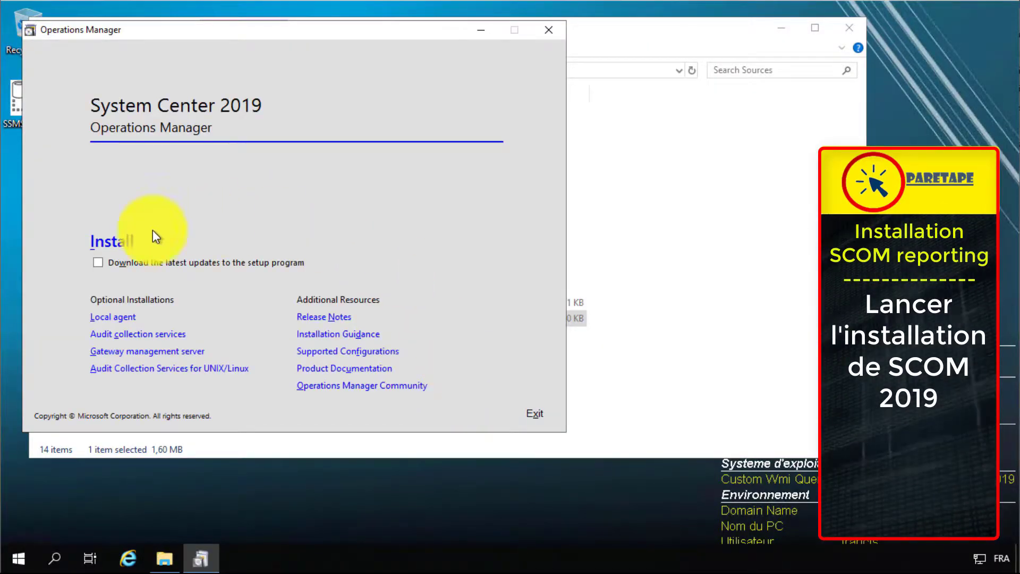
left_click(120, 244)
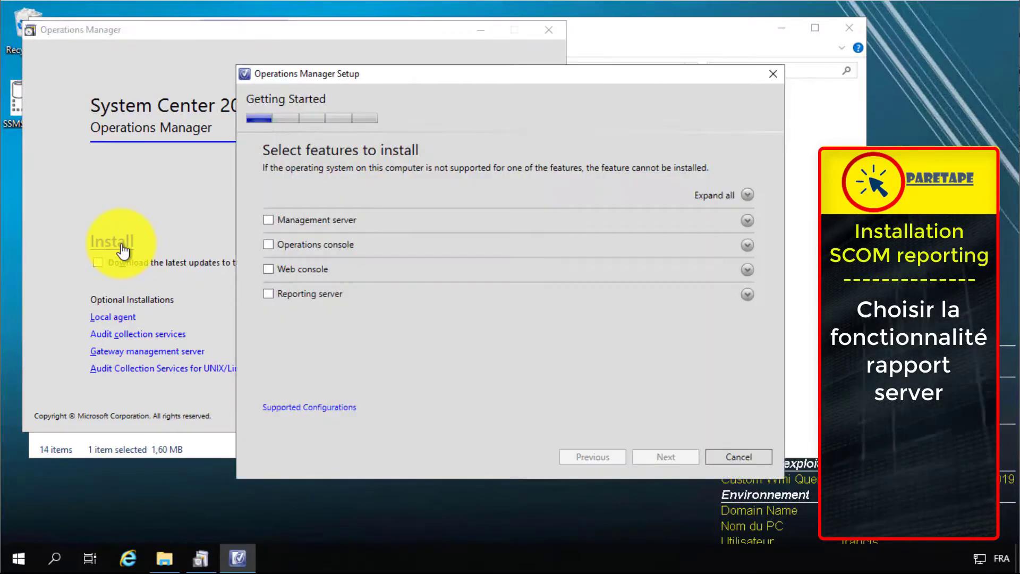
- Select only the Reporting server feature, keep the default installation location and accept the license terms
left_click(268, 297)
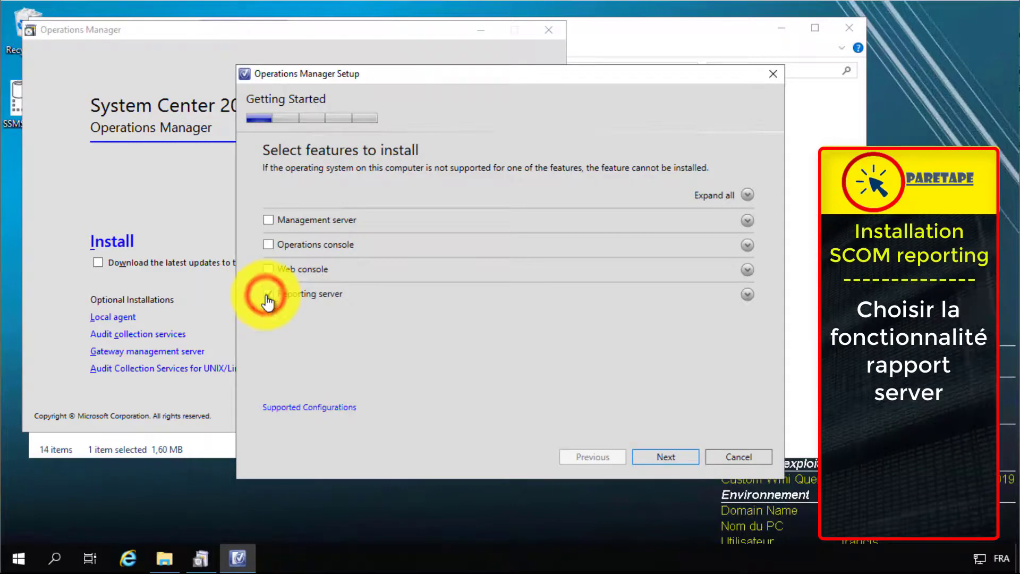
left_click(657, 456)
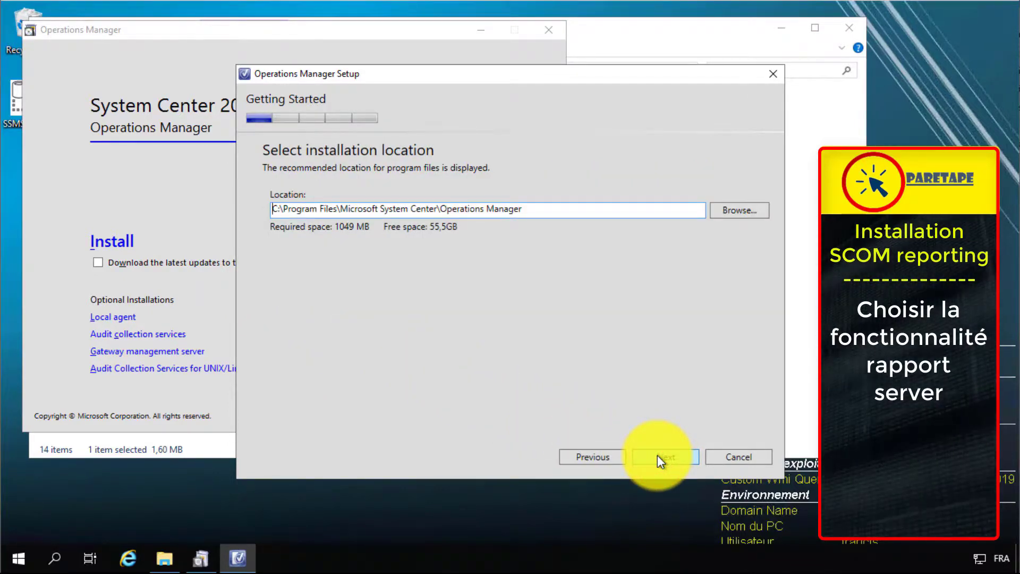
left_click(672, 456)
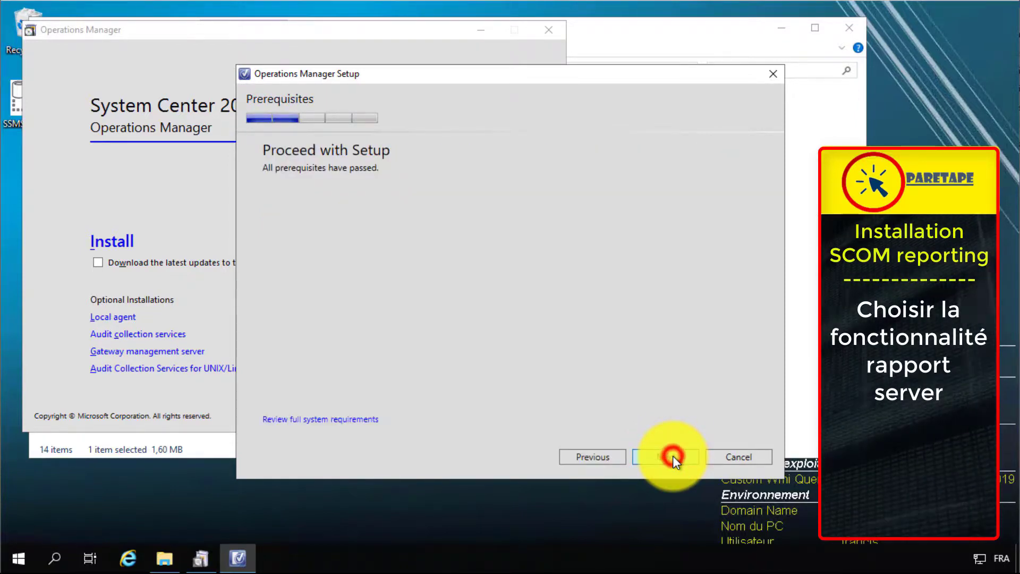
left_click(673, 456)
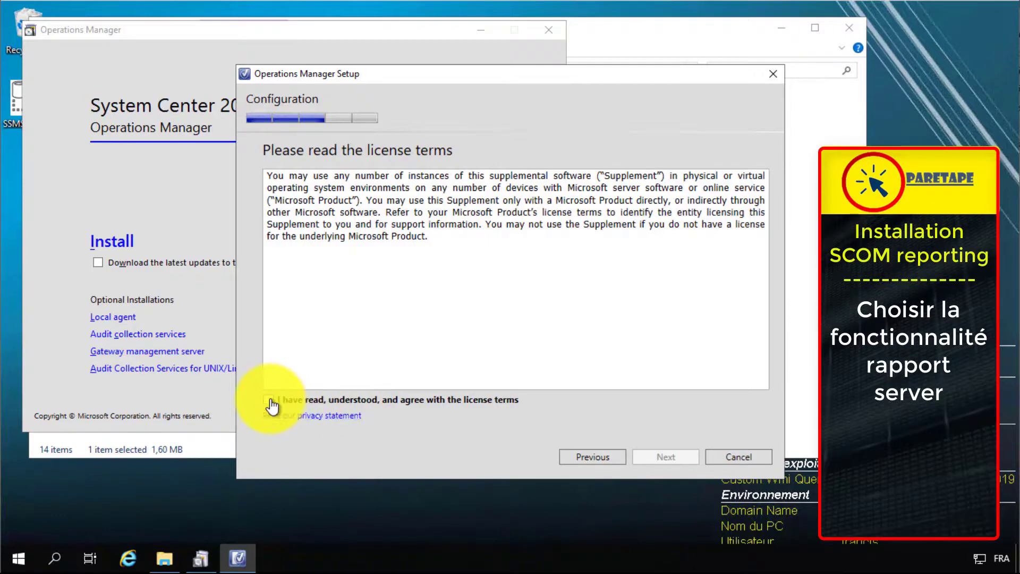
left_click(270, 401)
left_click(663, 457)
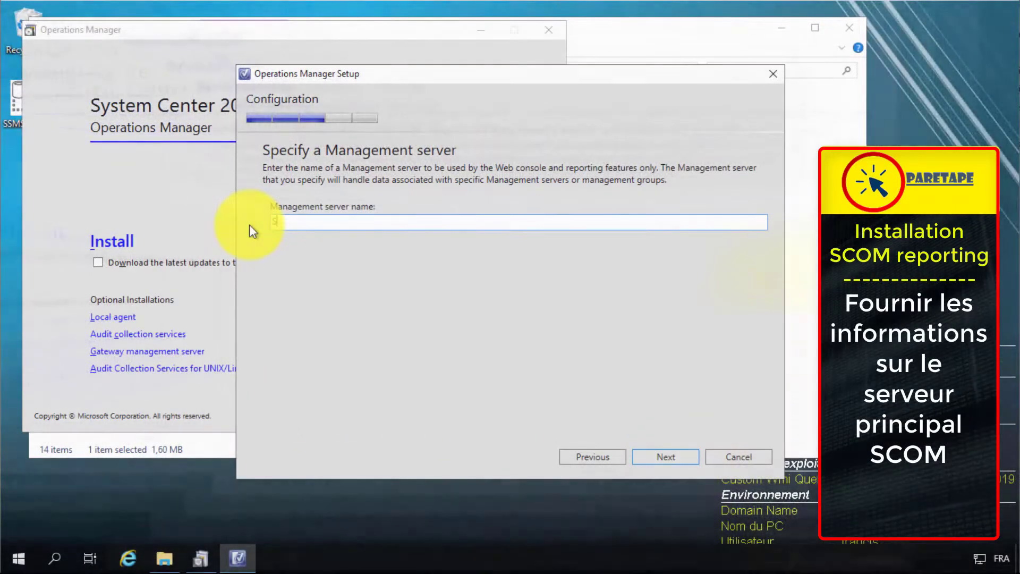
- Specify SCOM01.paretape.lan as the management server and continue
type("SCOM")
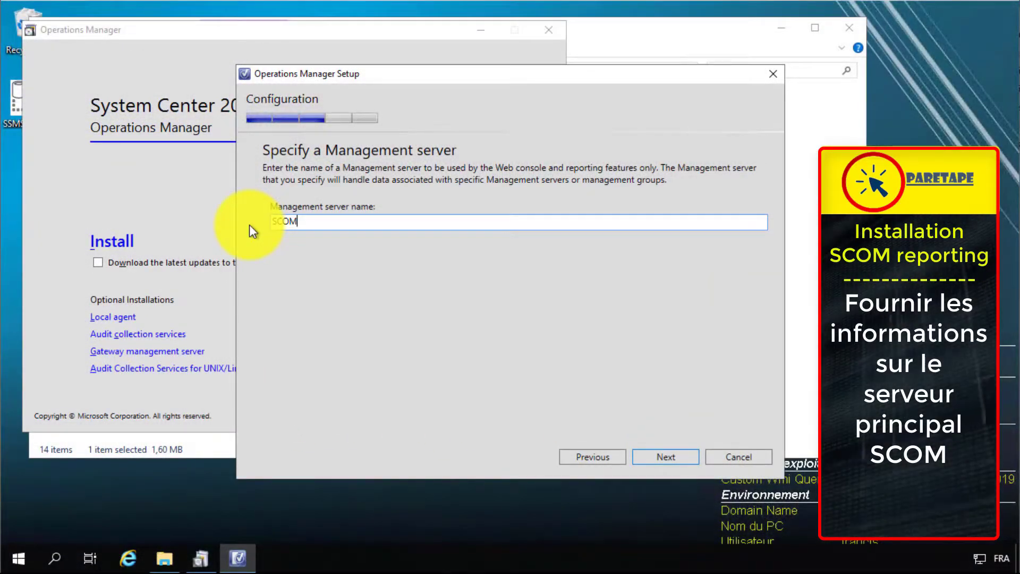
type("01.pare")
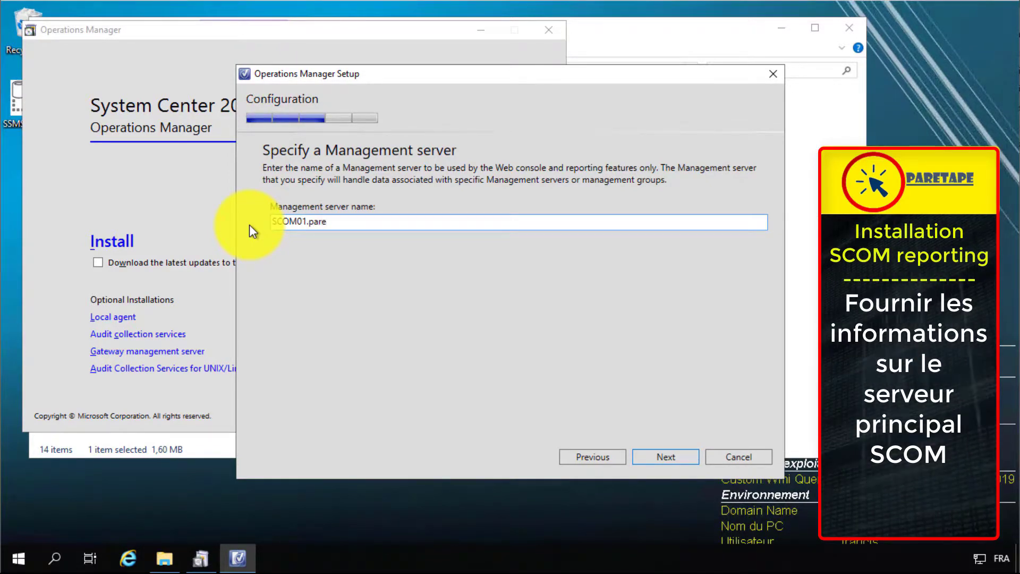
type("tape.lan")
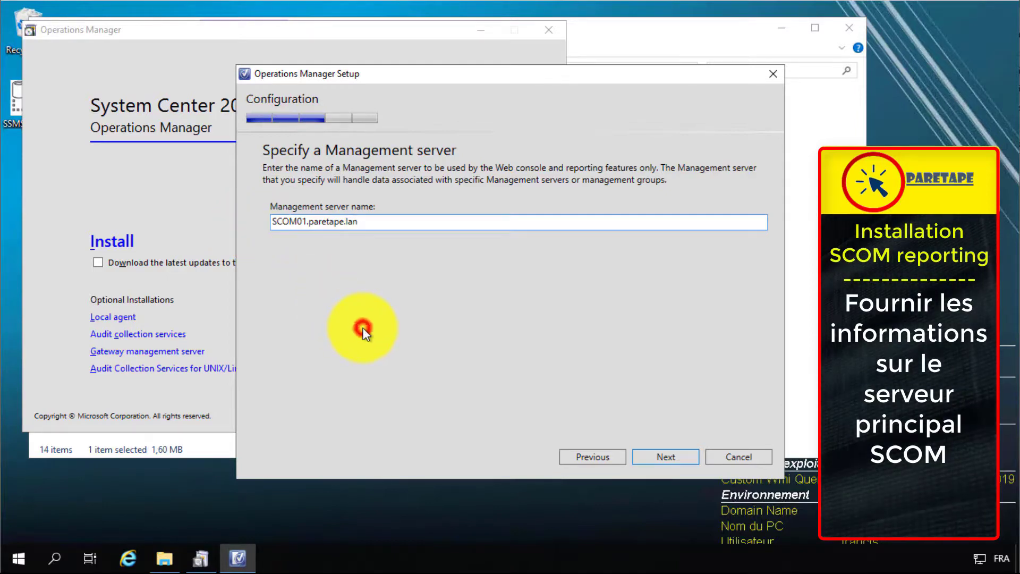
left_click(666, 457)
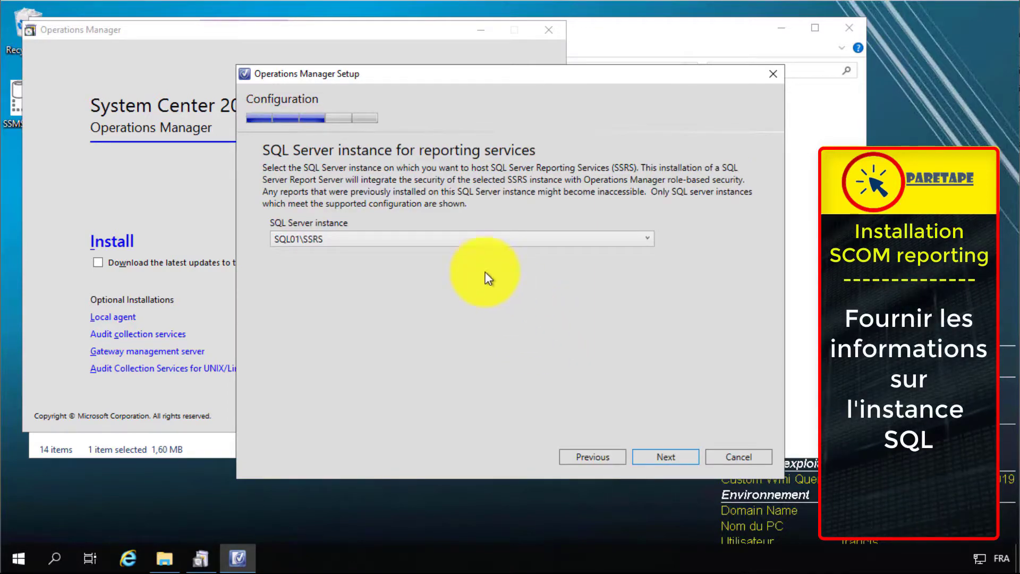
- Choose SQL01\SSRS as the SQL Server instance for reporting services and continue
left_click(443, 242)
left_click(398, 255)
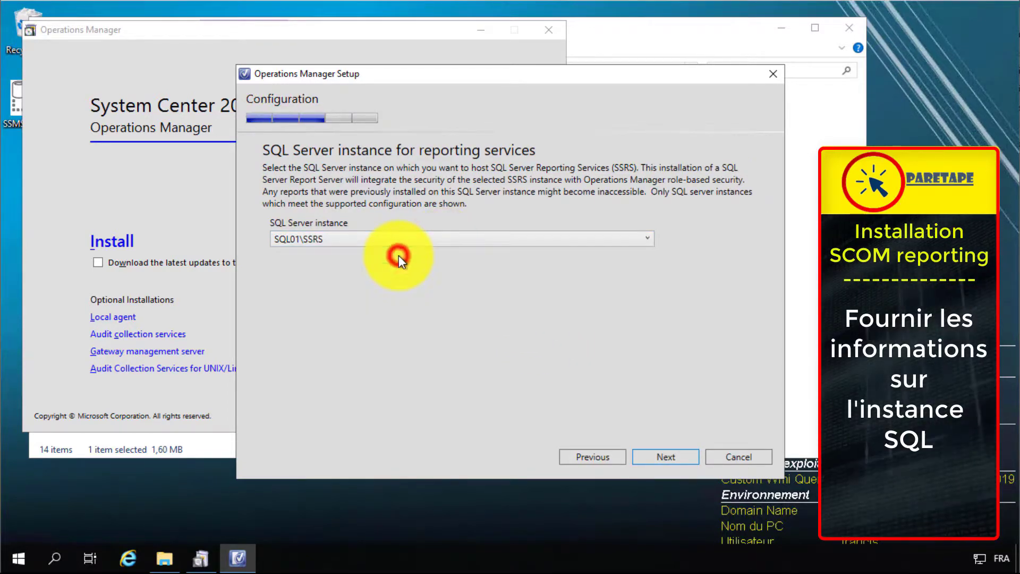
left_click(655, 457)
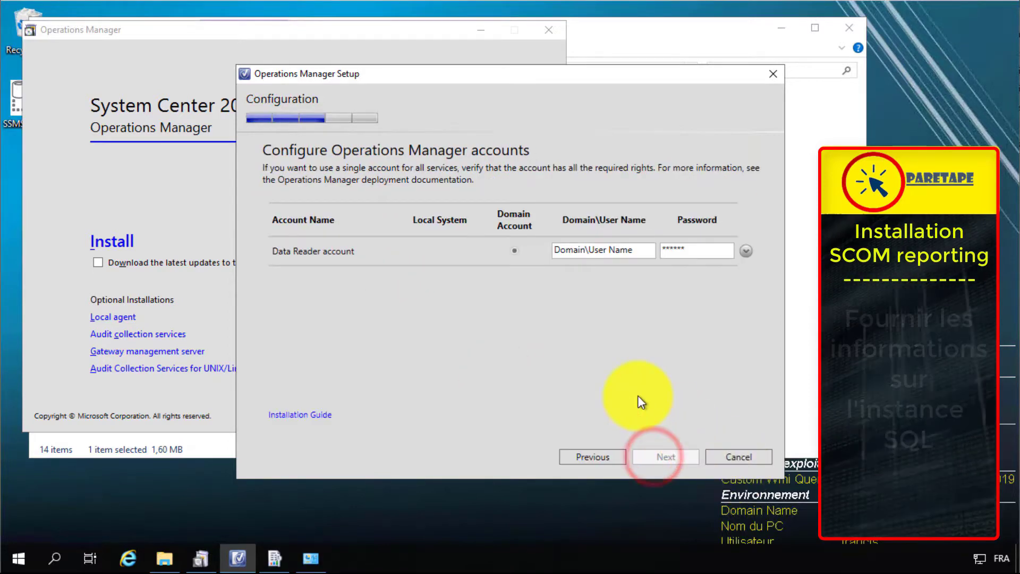
- Set the Data Reader account to paretape\svc_OMread, enter the account password and continue
left_click(645, 248)
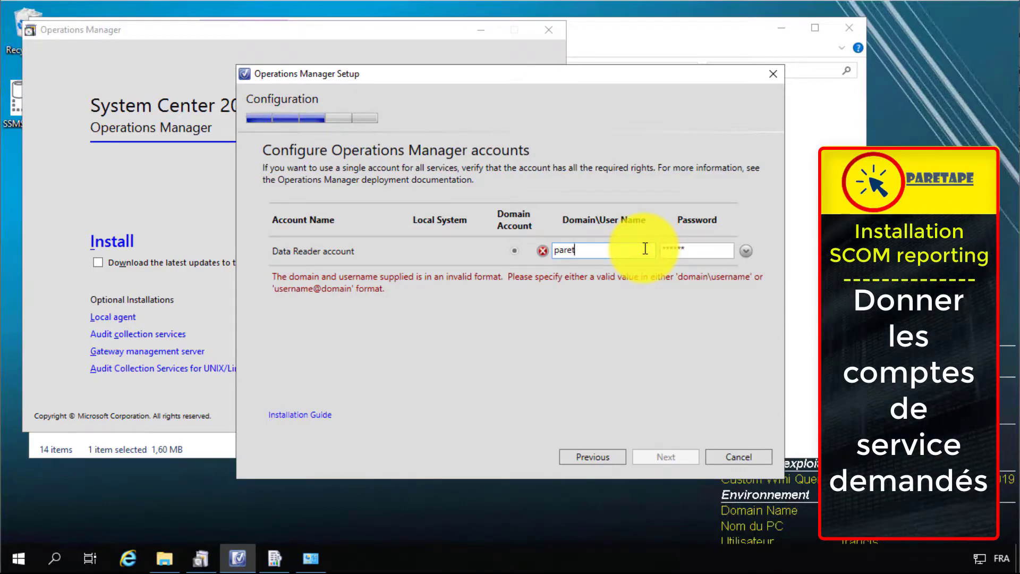
type("paretape\\")
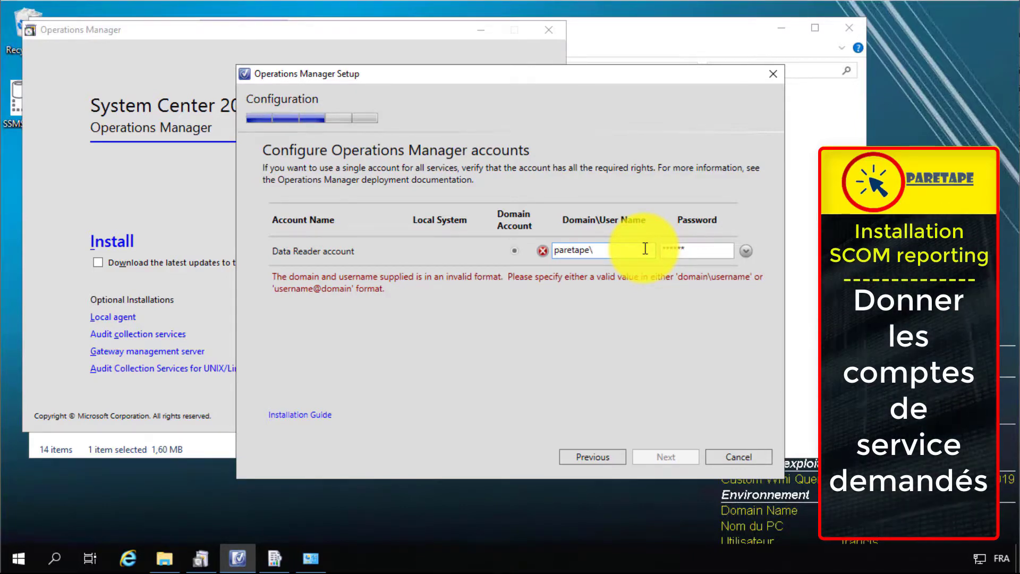
type("svc_")
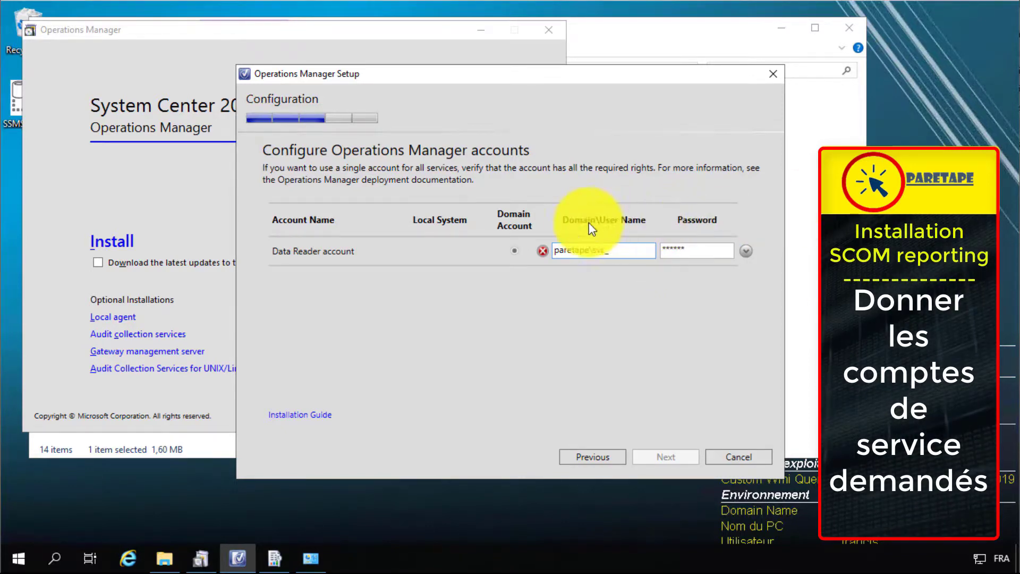
left_click(619, 249)
type("O")
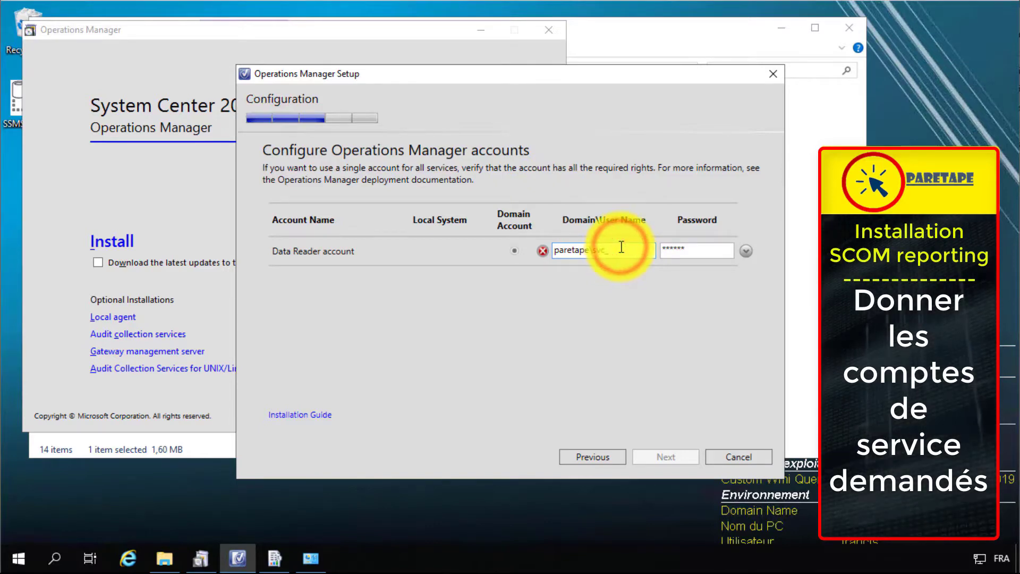
type("Mread")
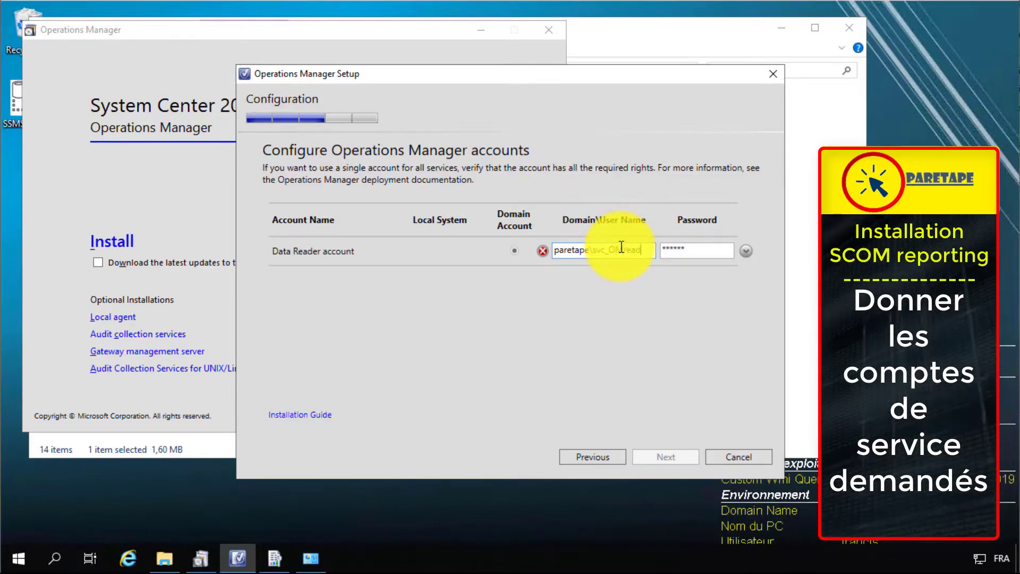
left_click(696, 256)
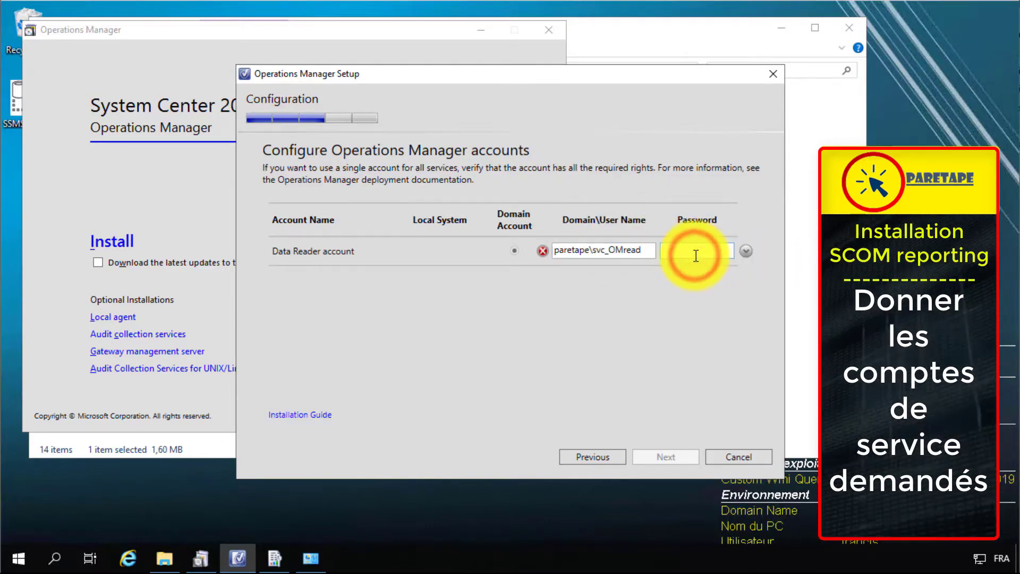
type("••")
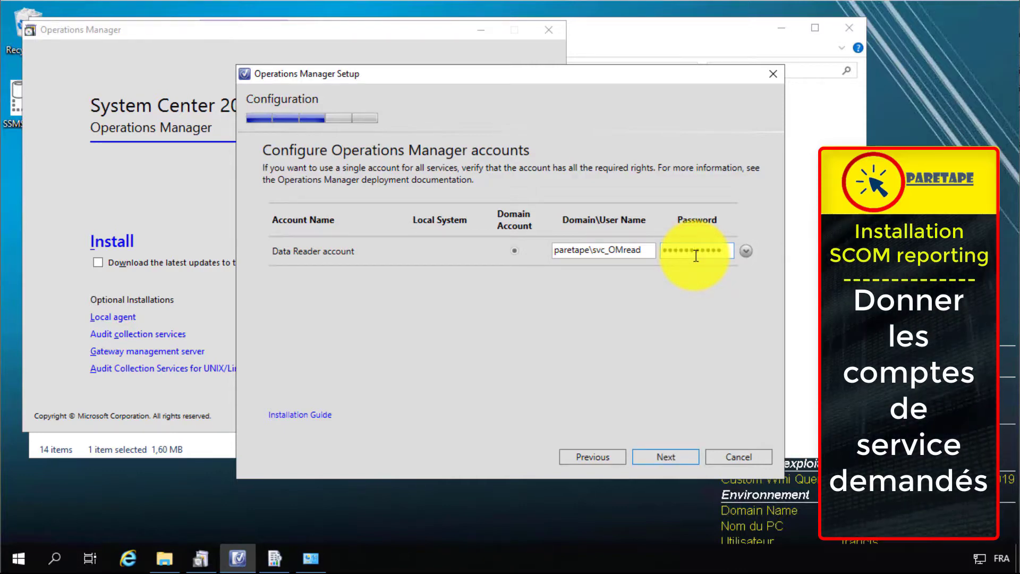
left_click(670, 456)
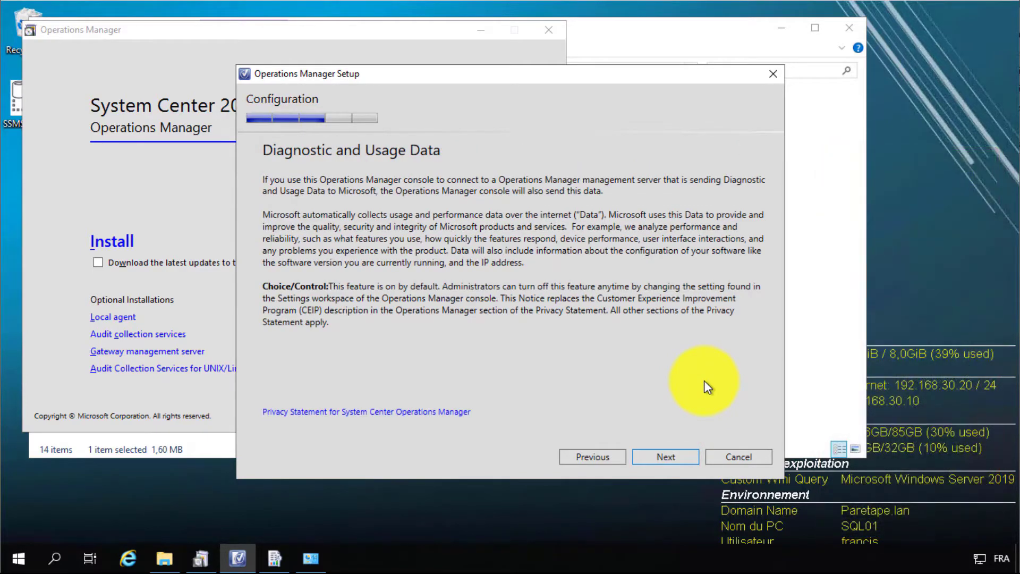
- Install Operations Manager reporting with the summarized settings, then close the finished setup, its launcher and the Sources folder window
left_click(678, 454)
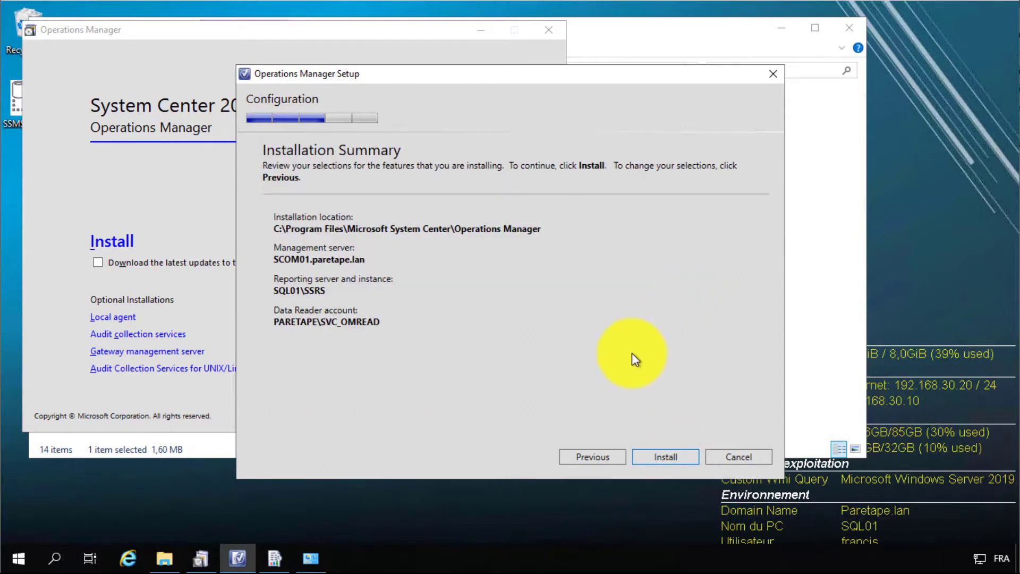
left_click(678, 454)
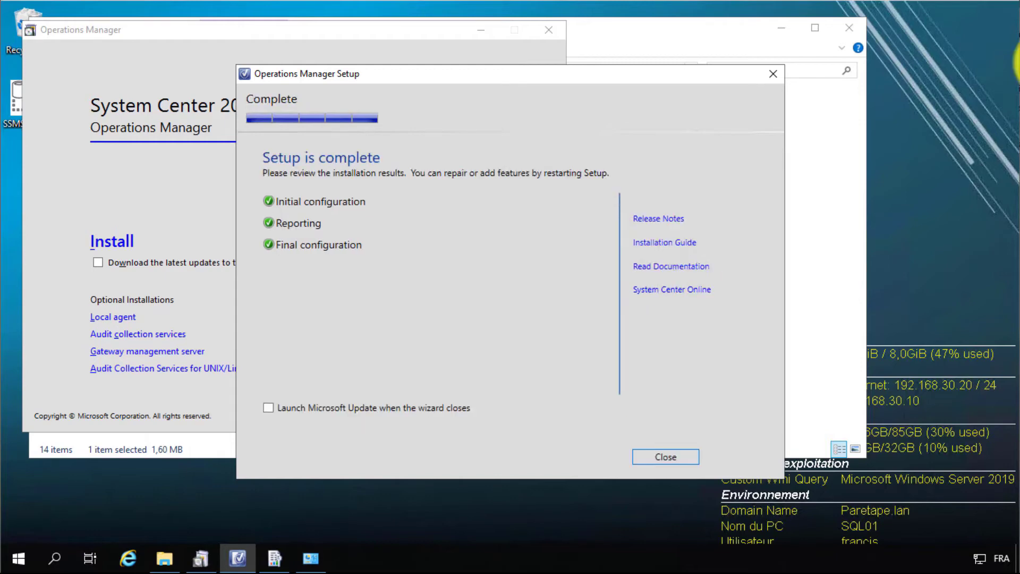
left_click(668, 456)
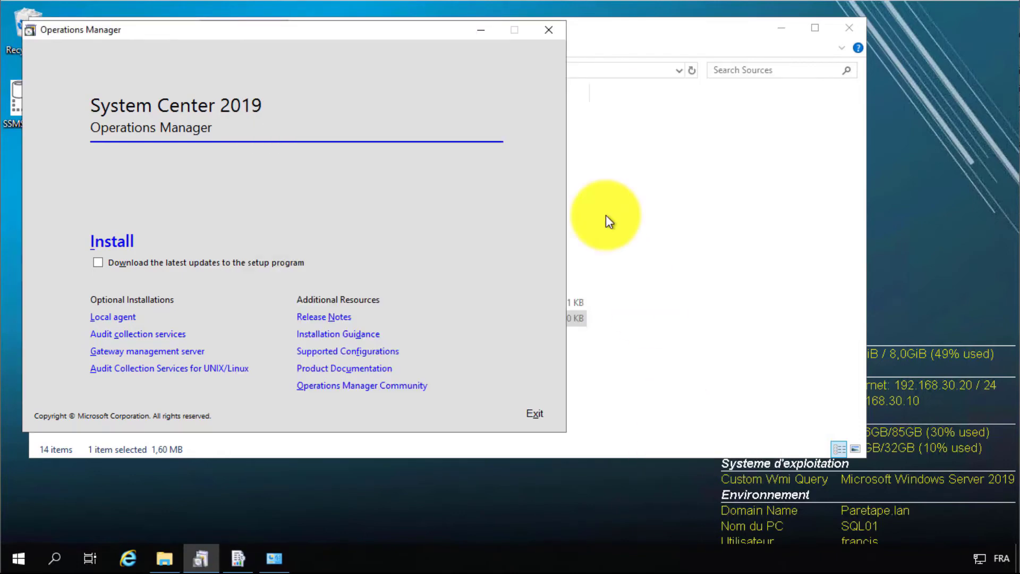
left_click(548, 30)
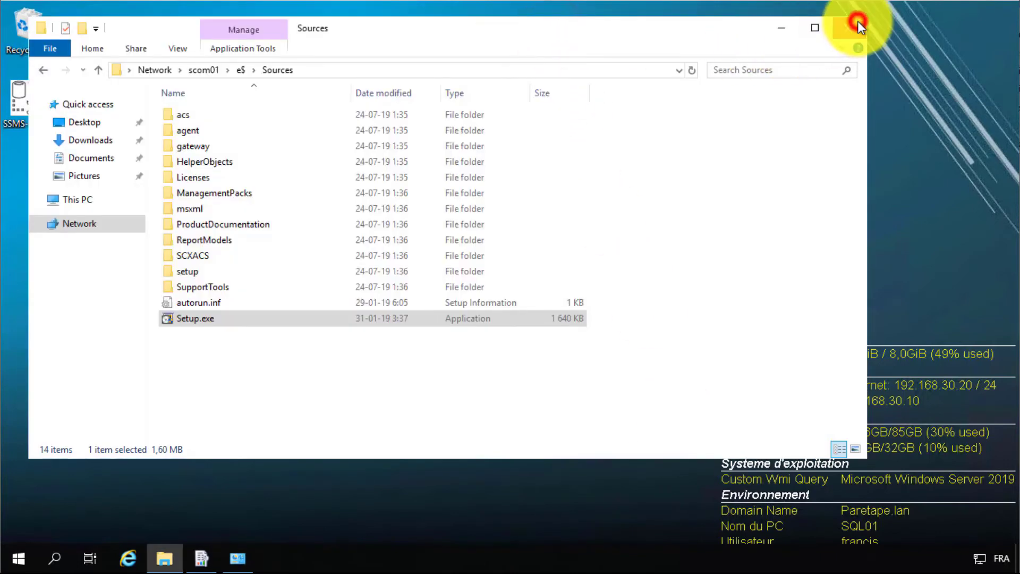
left_click(858, 24)
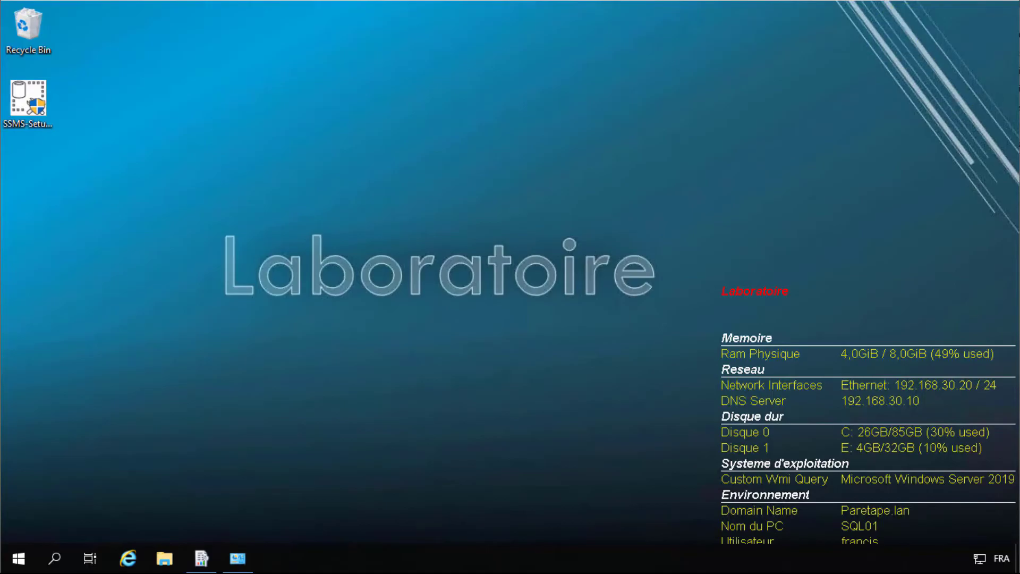